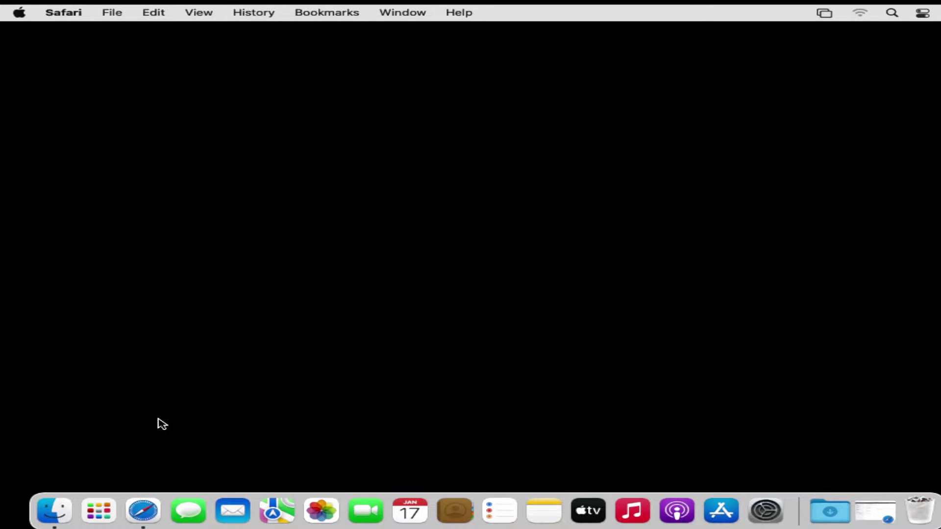
# Step: Restore the minimized Safari window showing Intune's macOS devices page
pyautogui.click(141, 515)
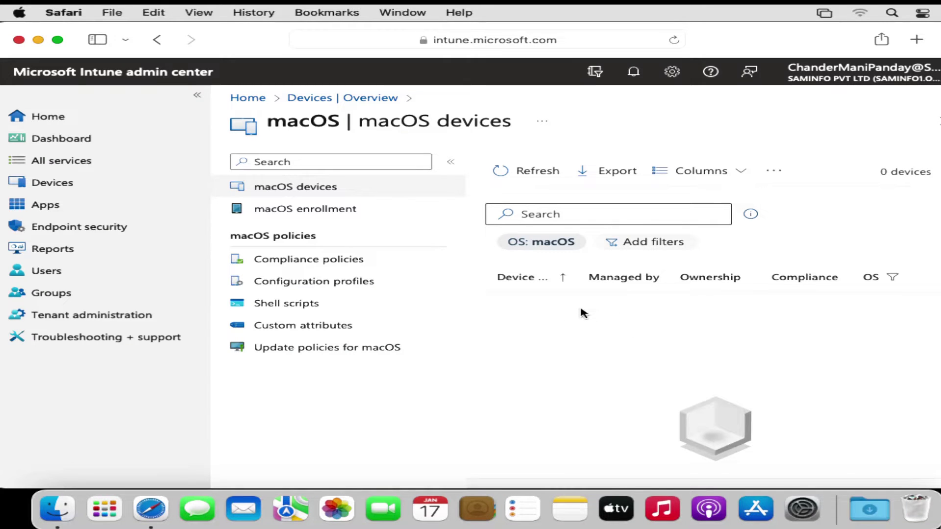
# Step: View the demo user's assigned licences in Intune, then start a new Safari tab
pyautogui.click(49, 273)
pyautogui.click(571, 353)
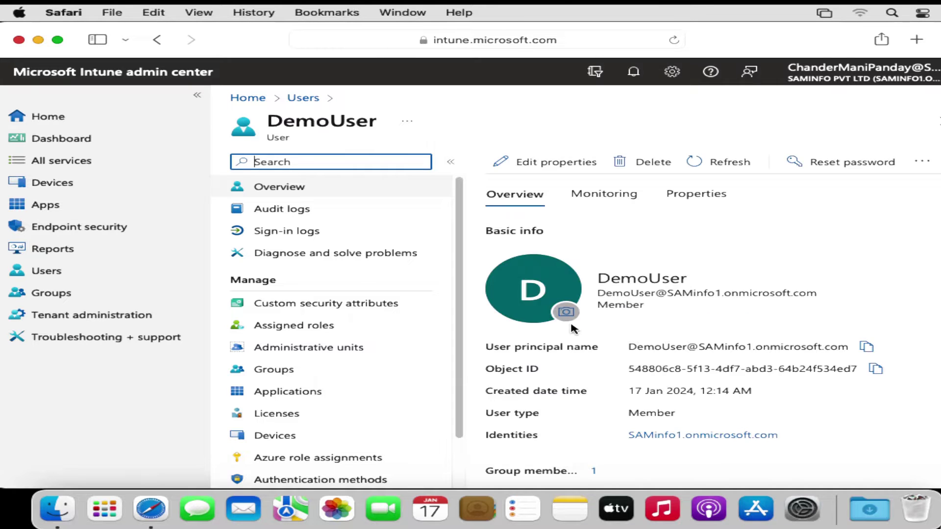
pyautogui.click(268, 421)
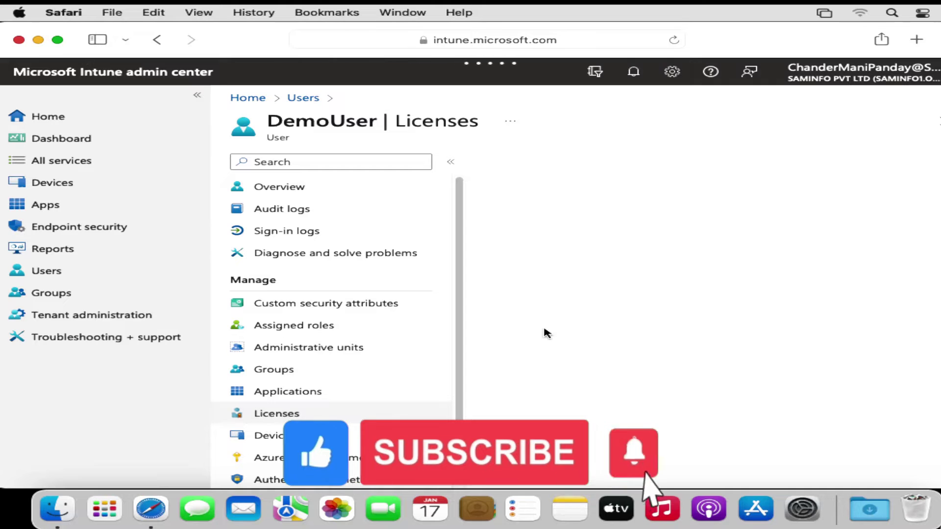
pyautogui.click(917, 42)
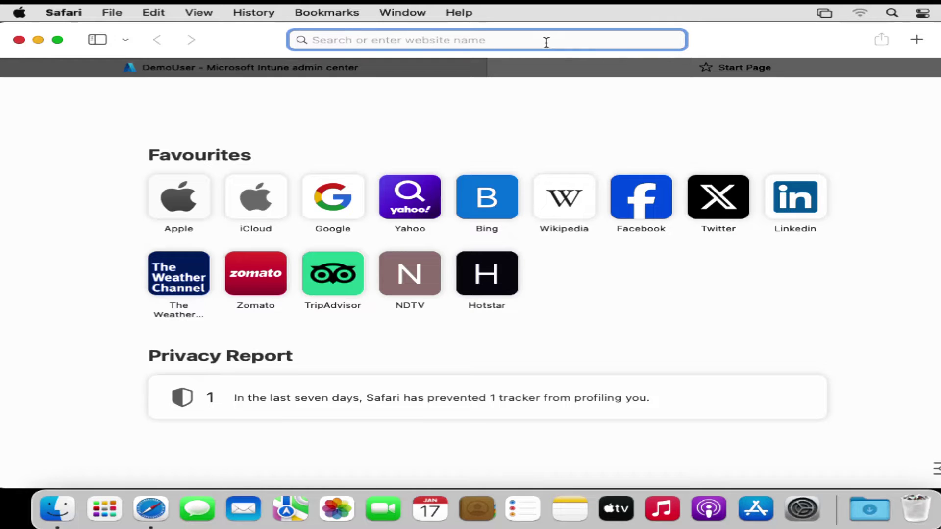
# Step: Load the demo user's Outlook mailbox via the 'ou' suggestion, then return to the Intune tab
pyautogui.write('ou')
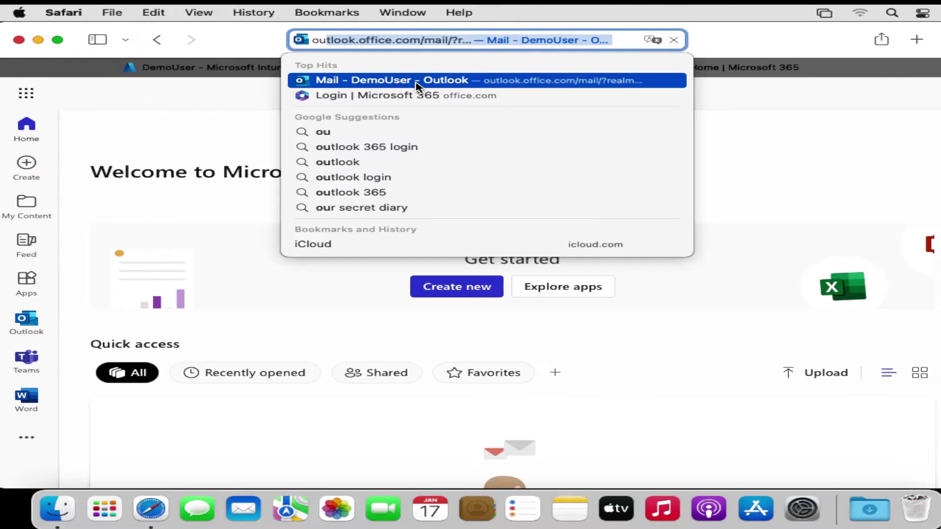
pyautogui.click(415, 85)
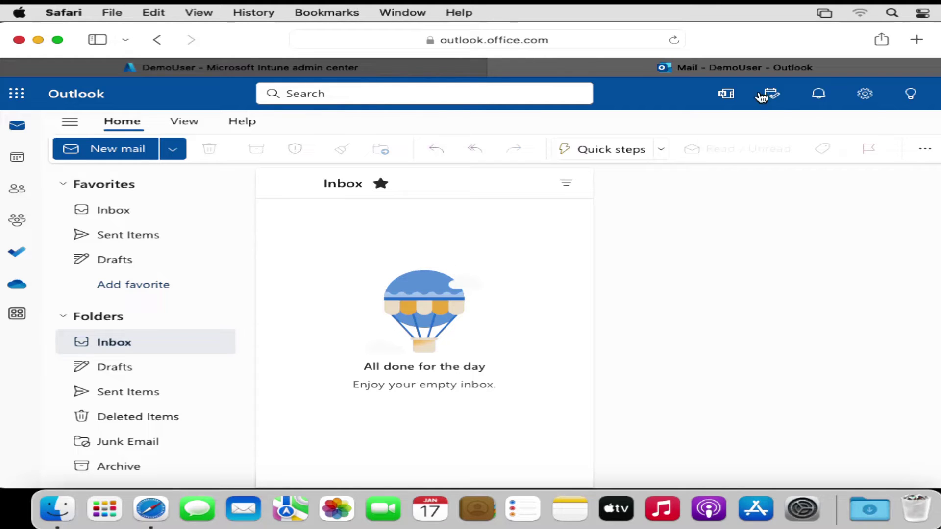
pyautogui.click(237, 74)
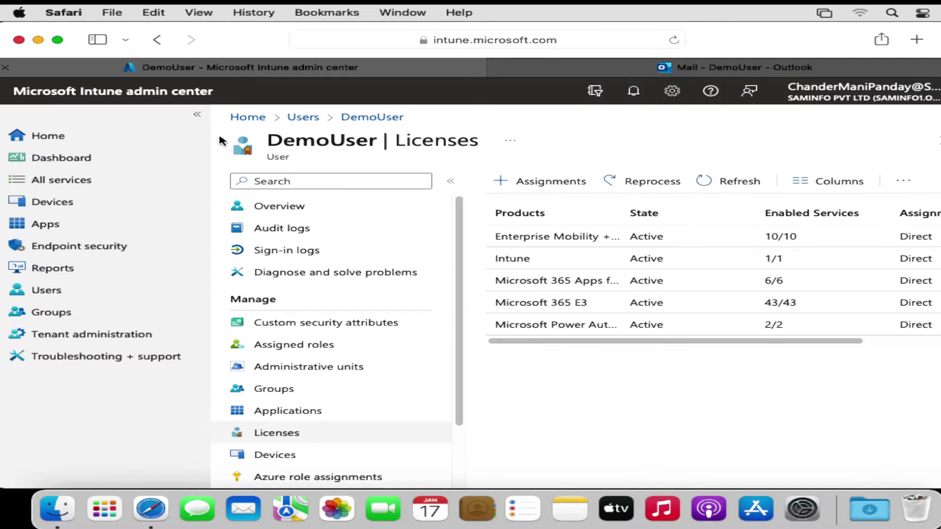
# Step: Go to Endpoint security > Conditional access and start a new policy
pyautogui.click(98, 251)
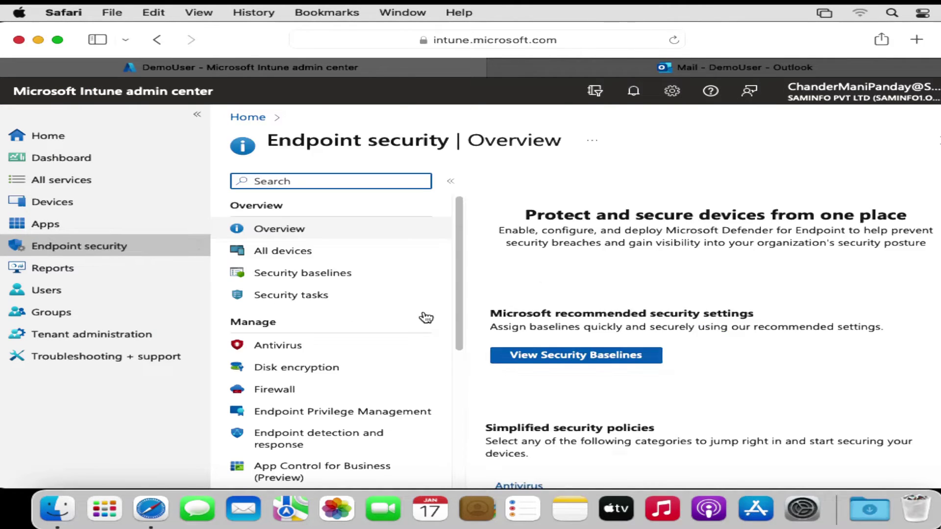
pyautogui.scroll(-1, 461, 348)
pyautogui.scroll(-8, 461, 349)
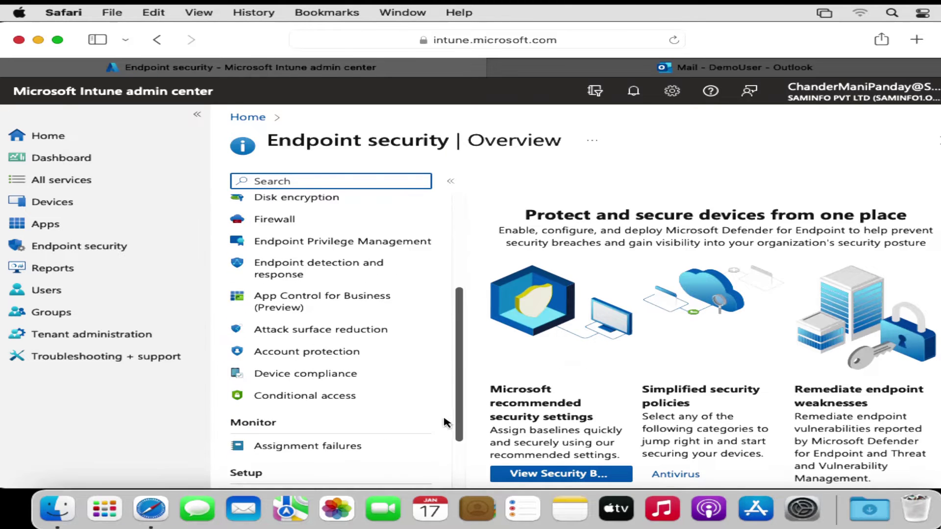
pyautogui.click(324, 359)
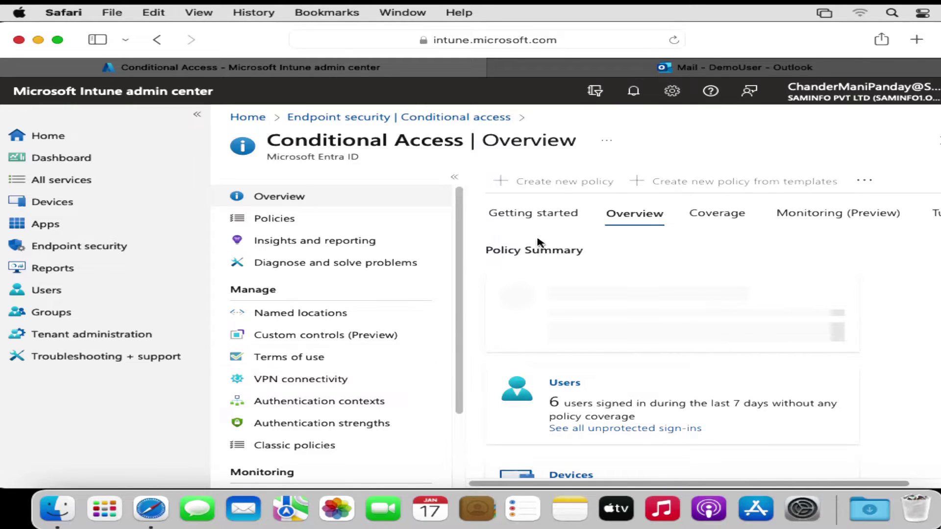
pyautogui.click(544, 215)
pyautogui.click(555, 188)
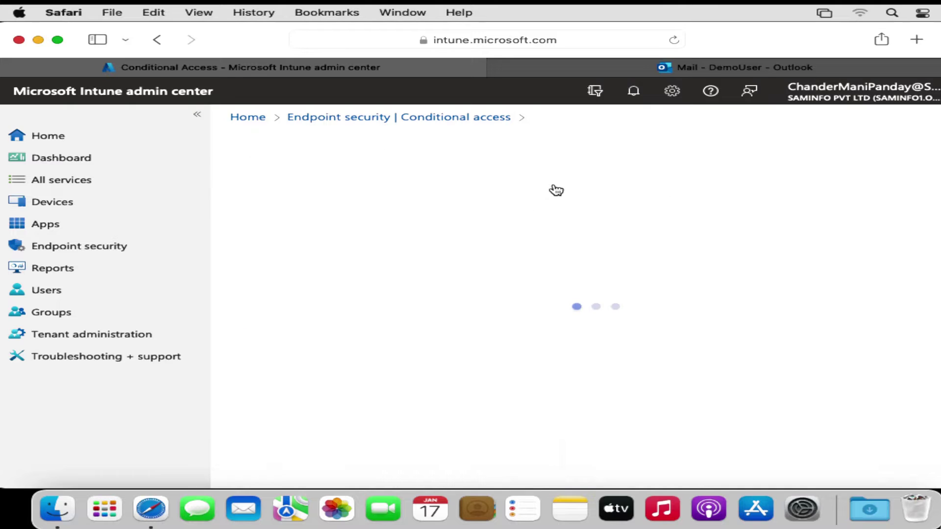
# Step: Name the policy 'macOS Enrollment Policy' and scope its users to selected users and groups
pyautogui.click(358, 266)
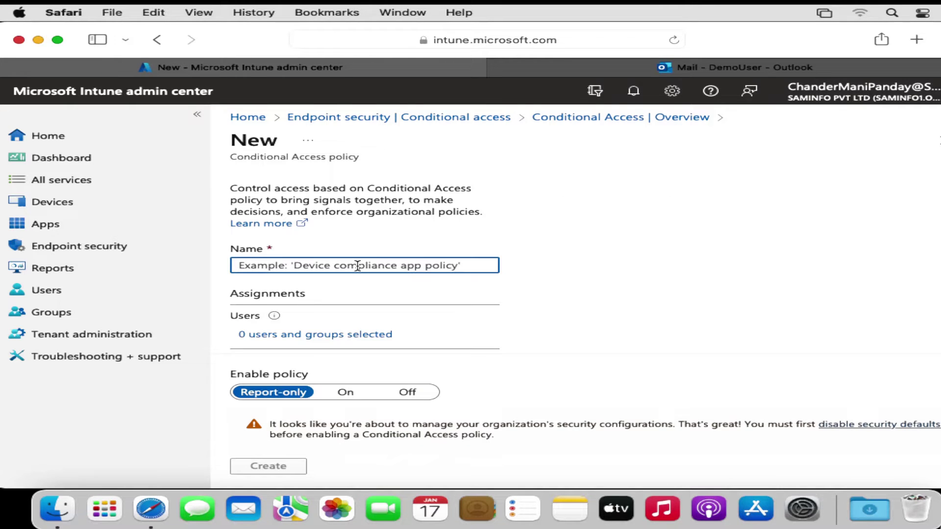
pyautogui.write('macOS Enrollment Policy')
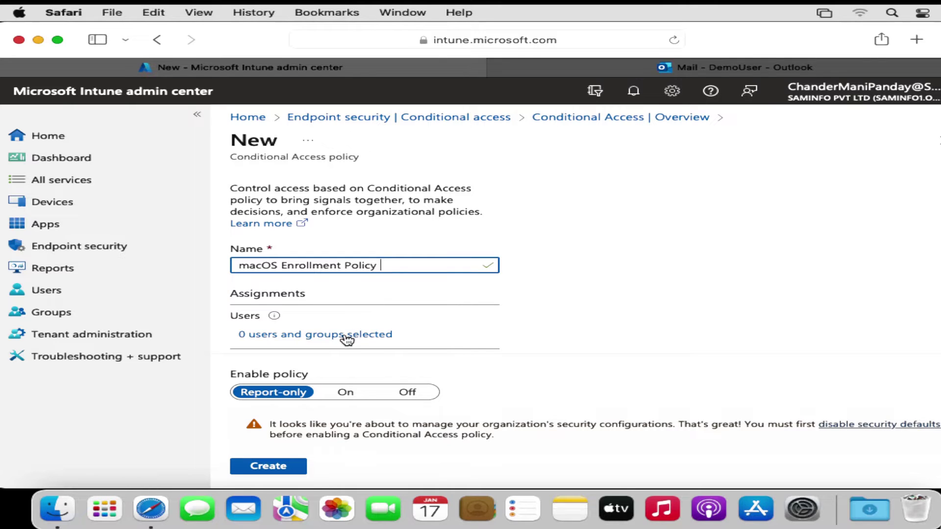
pyautogui.click(282, 333)
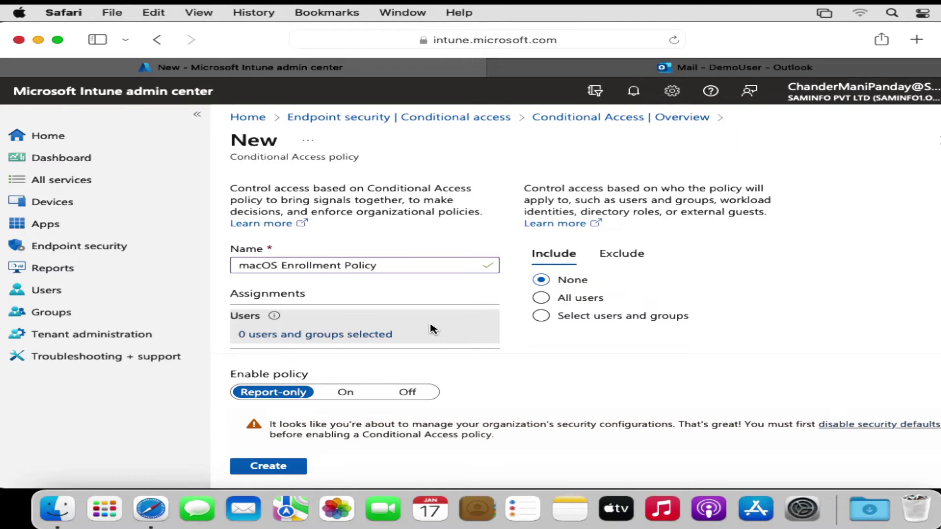
pyautogui.click(562, 324)
pyautogui.click(543, 316)
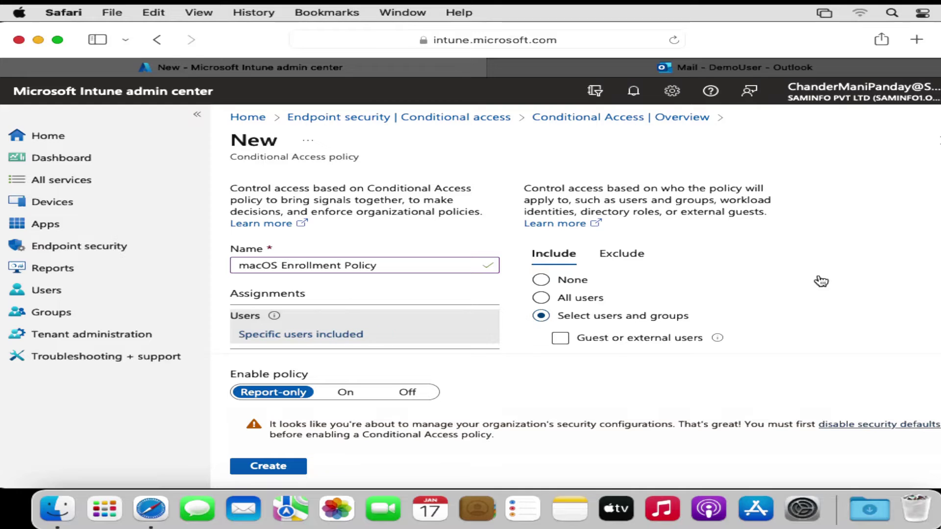
pyautogui.scroll(-2, 819, 279)
pyautogui.click(561, 324)
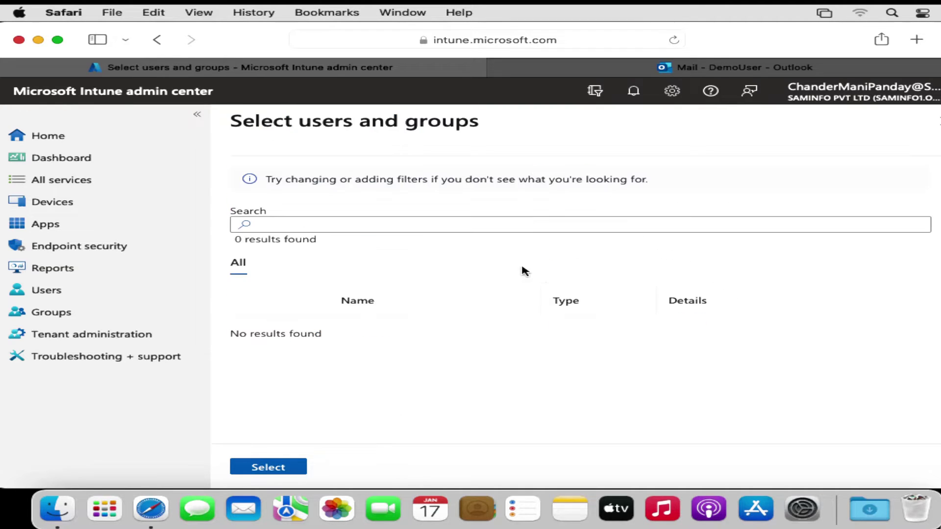
# Step: Search 'demo' and add the demo user as the only included user, leaving exclusions empty
pyautogui.click(386, 227)
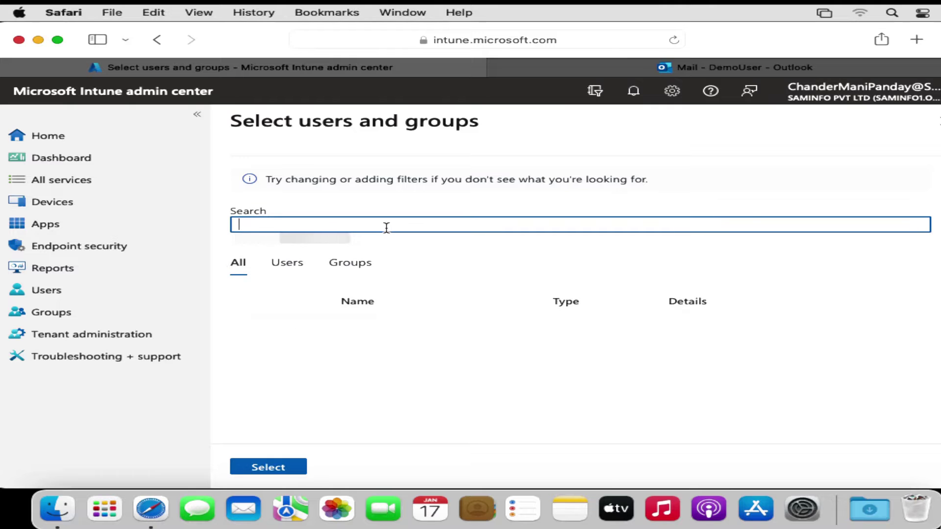
pyautogui.write('demo')
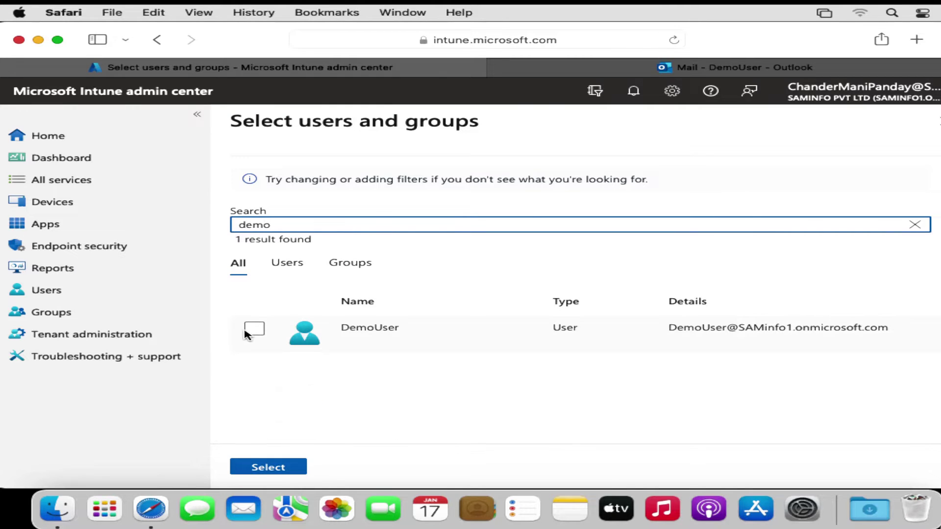
pyautogui.click(254, 329)
pyautogui.click(269, 468)
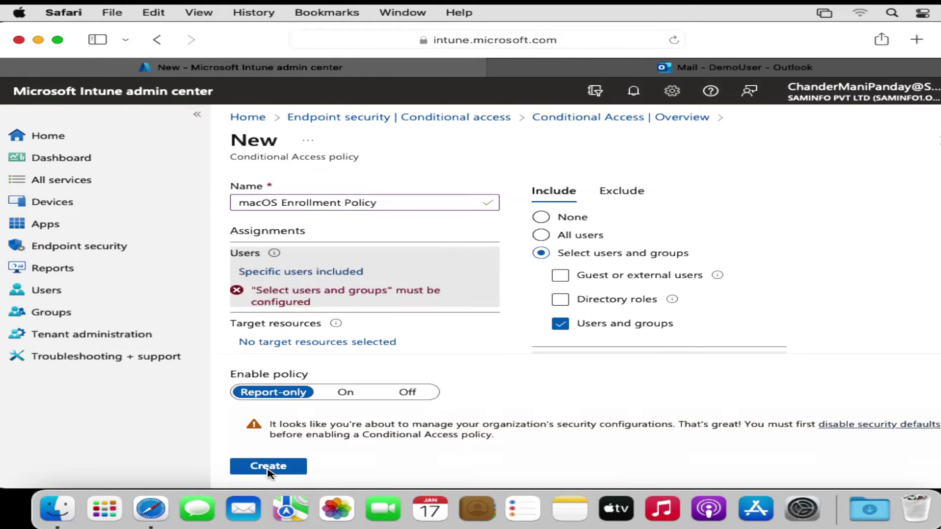
pyautogui.click(633, 197)
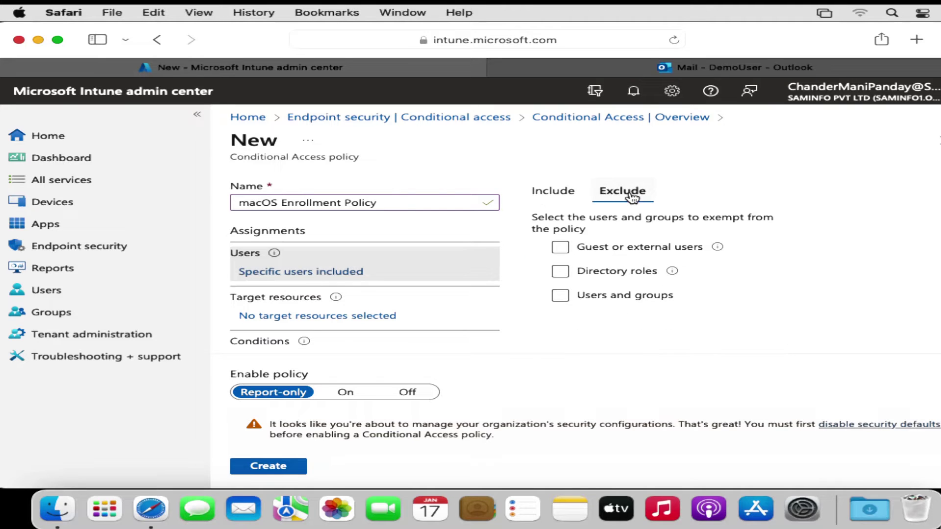
pyautogui.click(669, 298)
pyautogui.click(673, 300)
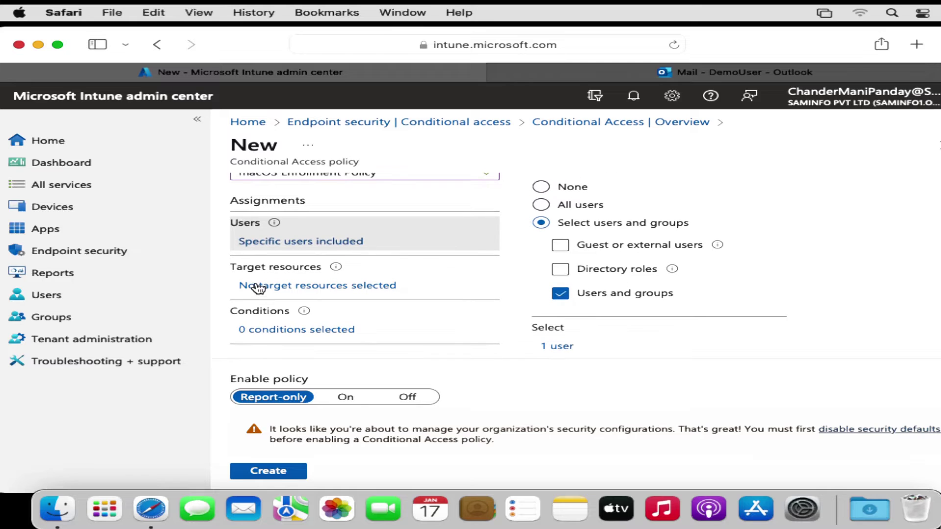
# Step: Target All cloud apps with no exclusions, then open the Conditions settings
pyautogui.click(271, 286)
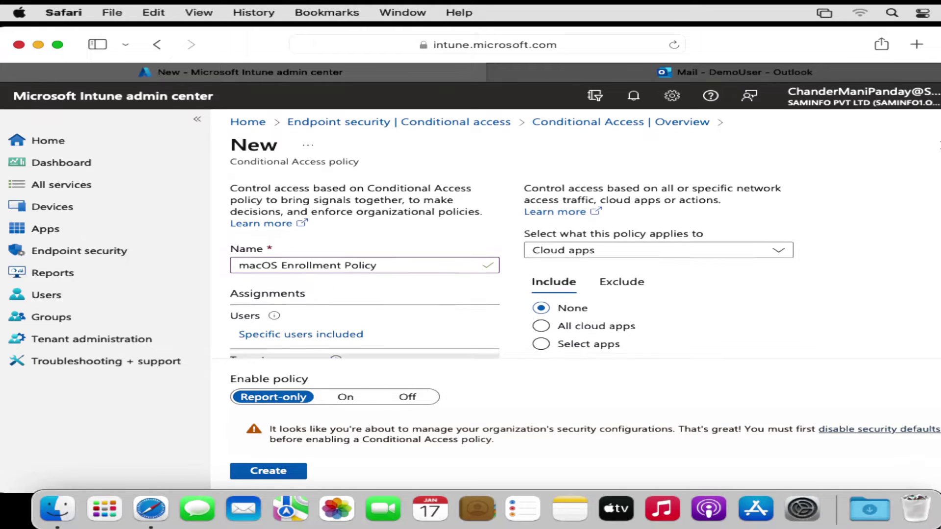
pyautogui.scroll(-3, 512, 267)
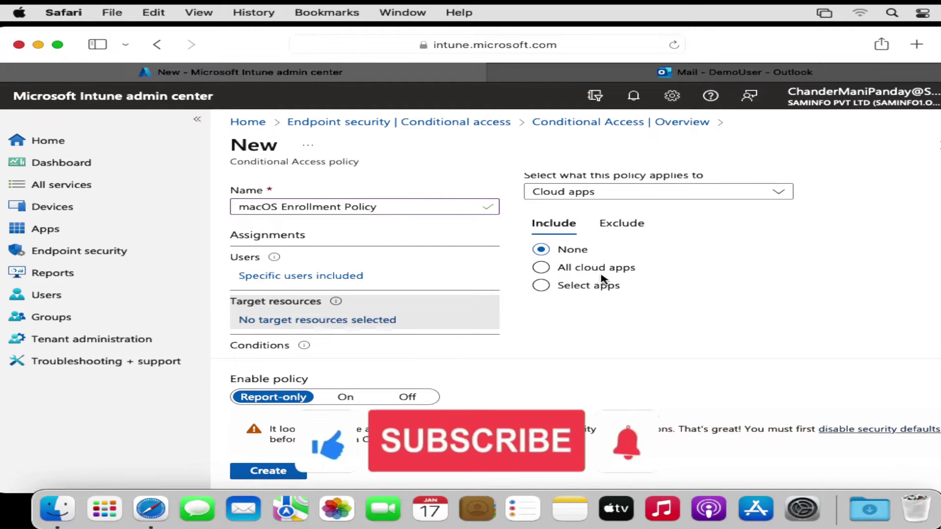
pyautogui.click(555, 293)
pyautogui.click(554, 271)
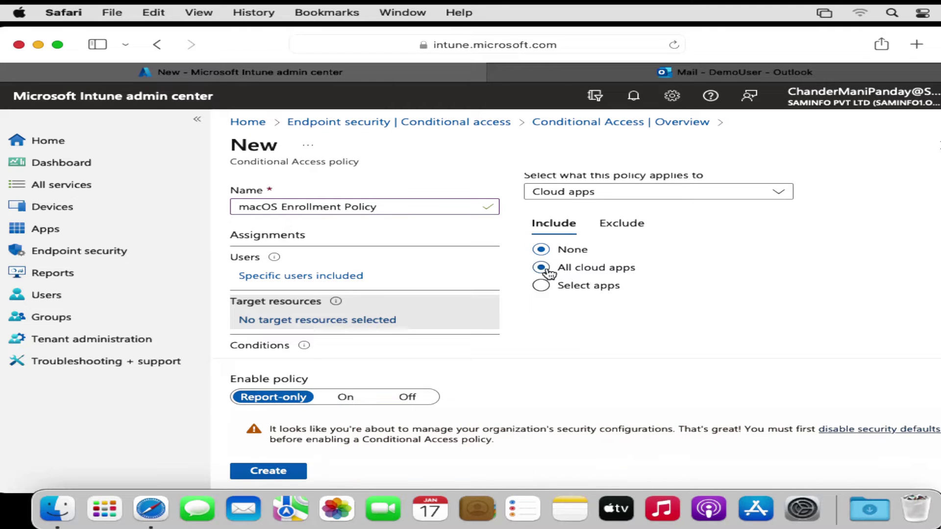
pyautogui.click(619, 226)
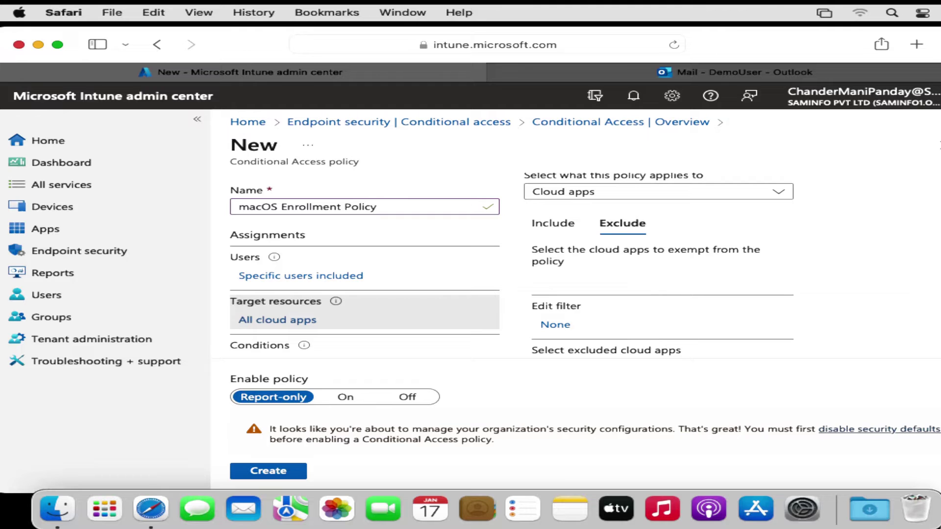
pyautogui.scroll(-3, 512, 264)
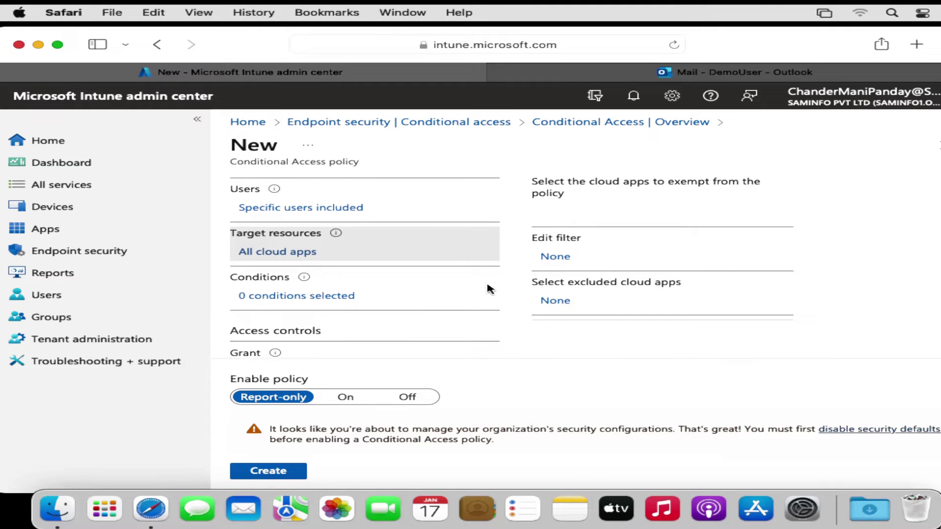
pyautogui.click(292, 296)
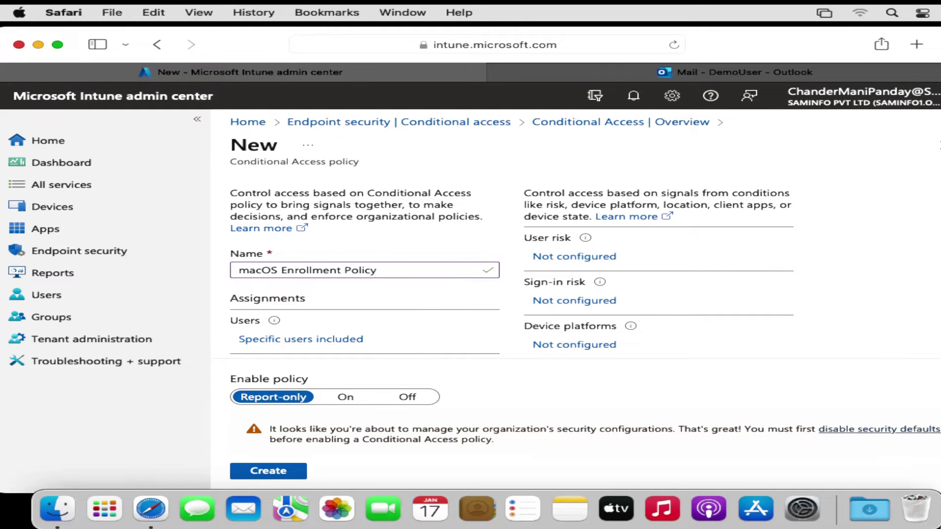
# Step: Configure the Device platforms condition to include only macOS
pyautogui.scroll(-4, 662, 275)
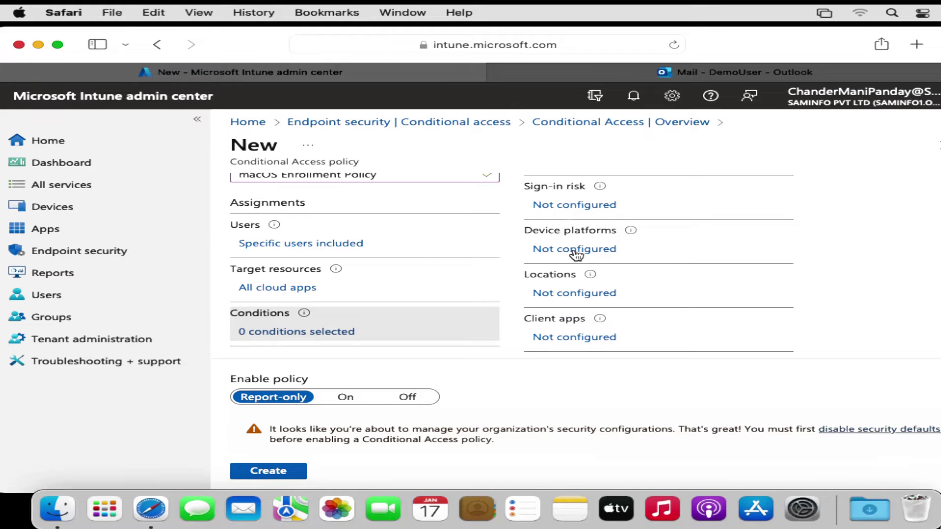
pyautogui.click(576, 254)
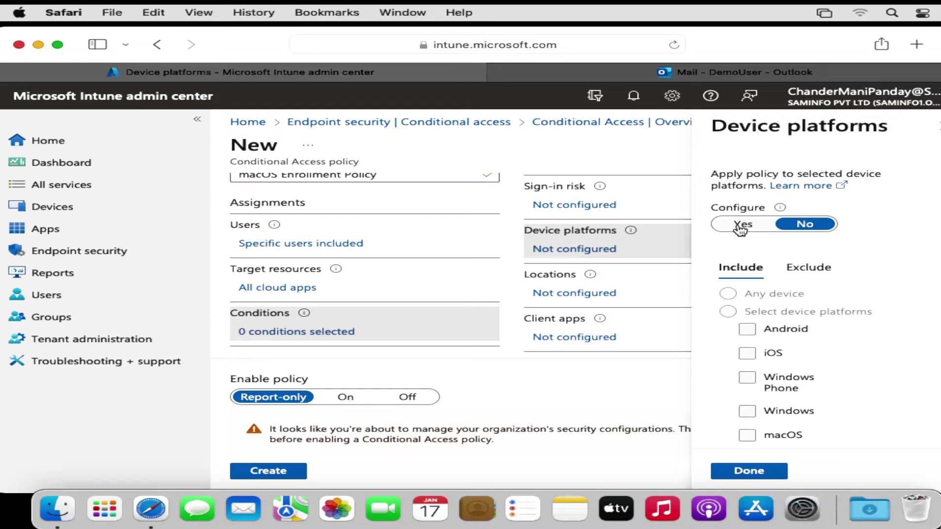
pyautogui.click(741, 226)
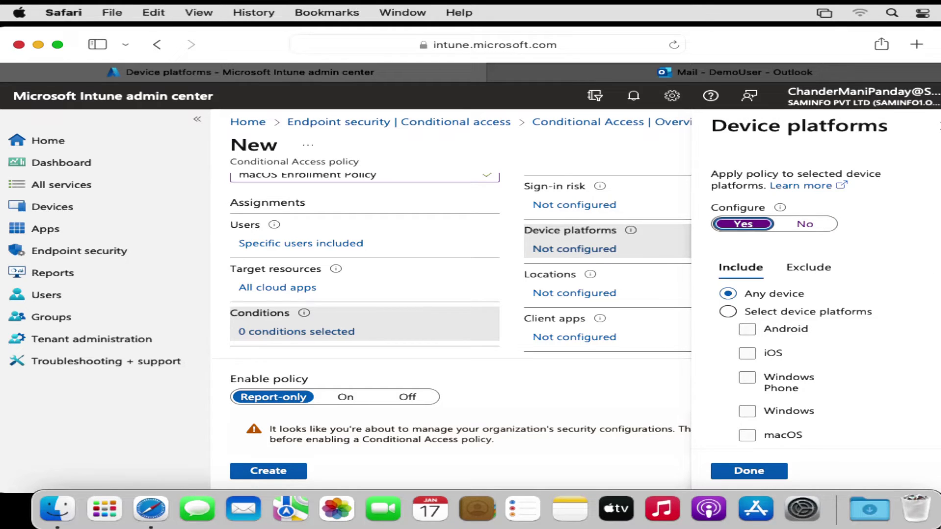
pyautogui.scroll(-2, 803, 299)
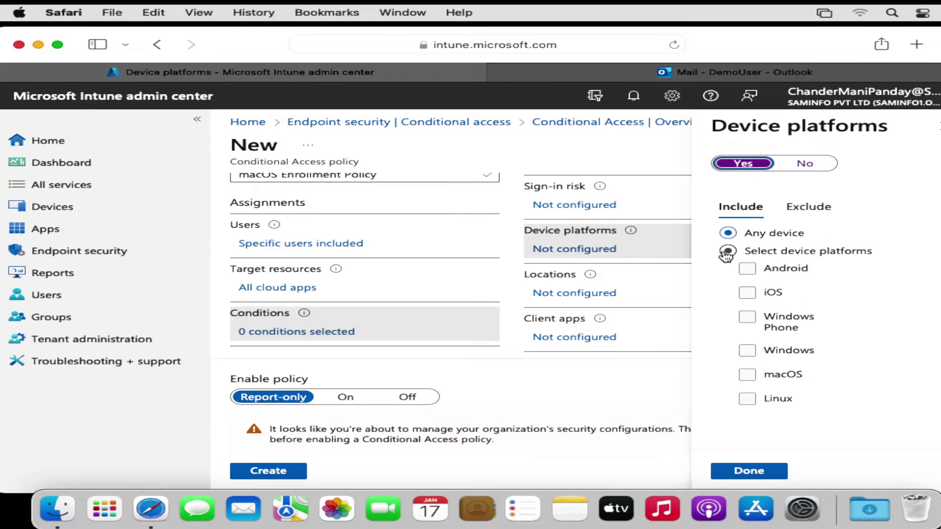
pyautogui.click(726, 252)
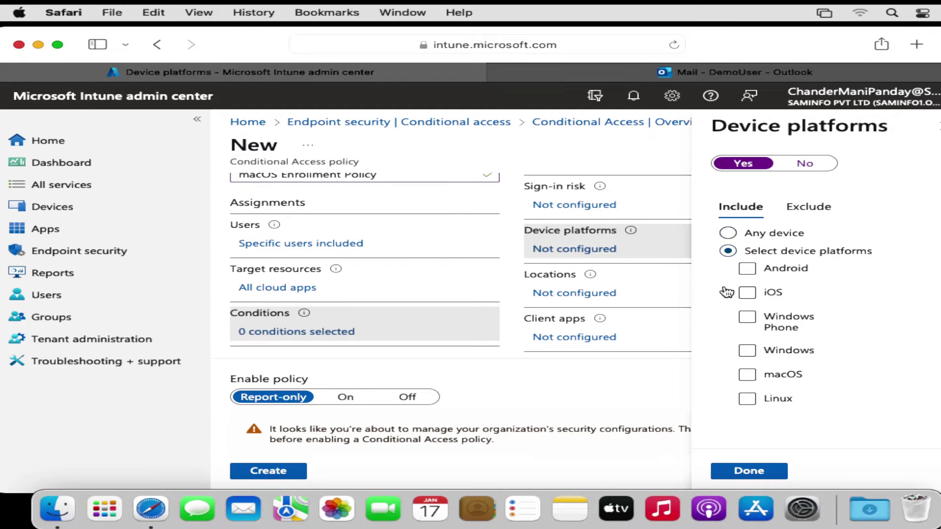
pyautogui.click(747, 375)
pyautogui.click(747, 376)
pyautogui.click(754, 474)
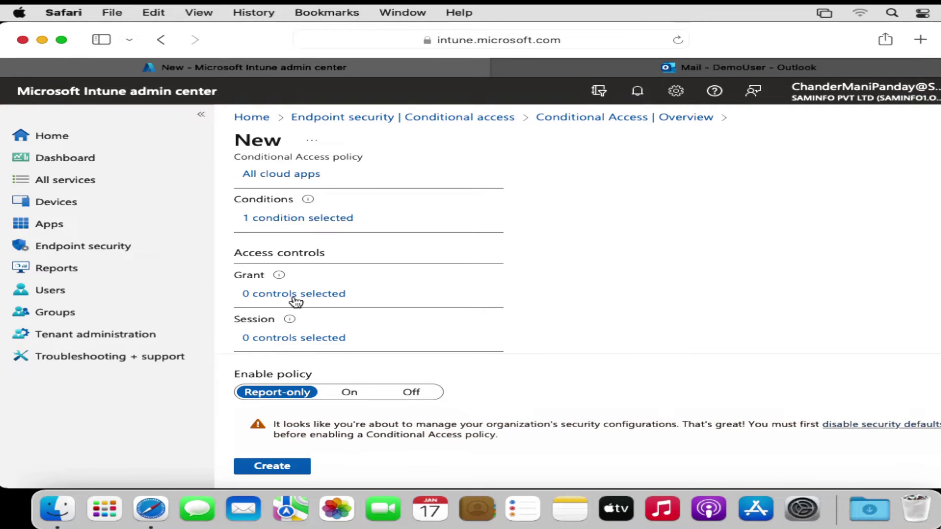
pyautogui.click(296, 295)
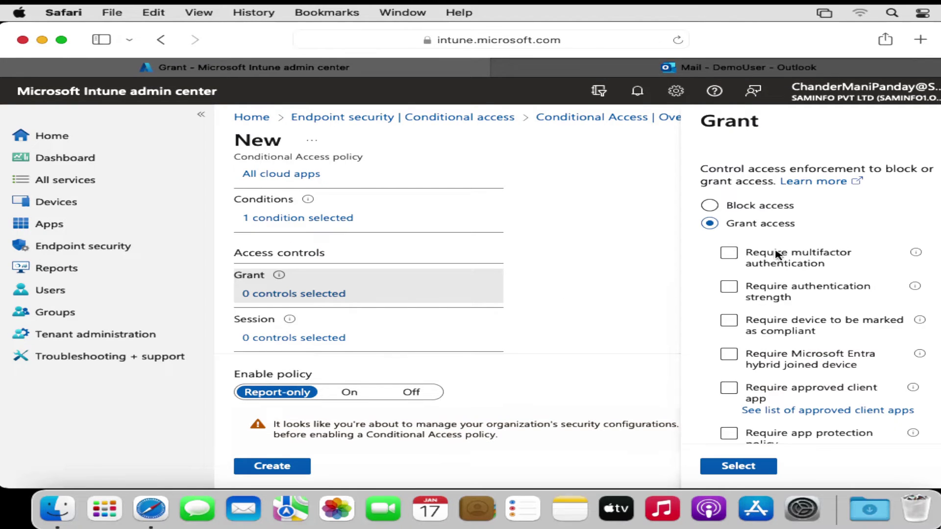
# Step: Grant access only with 'Require device to be marked as compliant' ticked
pyautogui.click(730, 325)
pyautogui.click(730, 322)
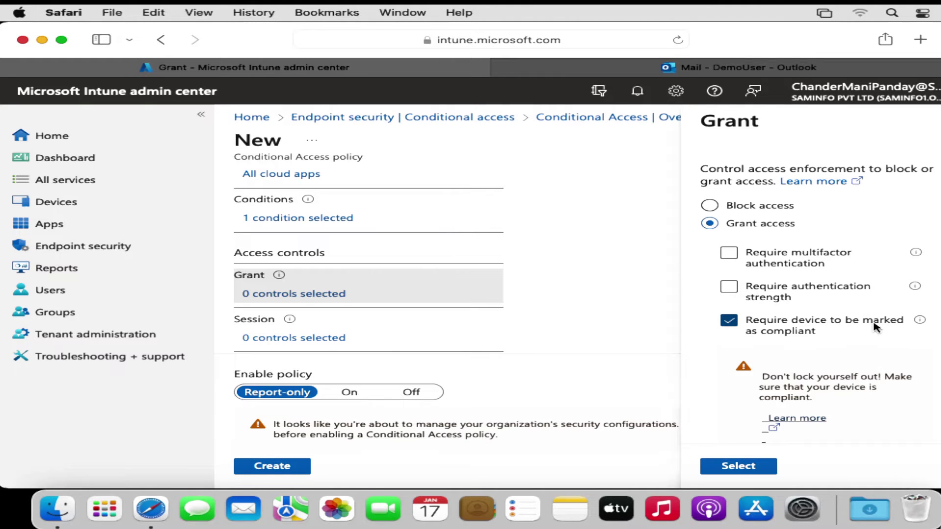
pyautogui.scroll(-5, 809, 294)
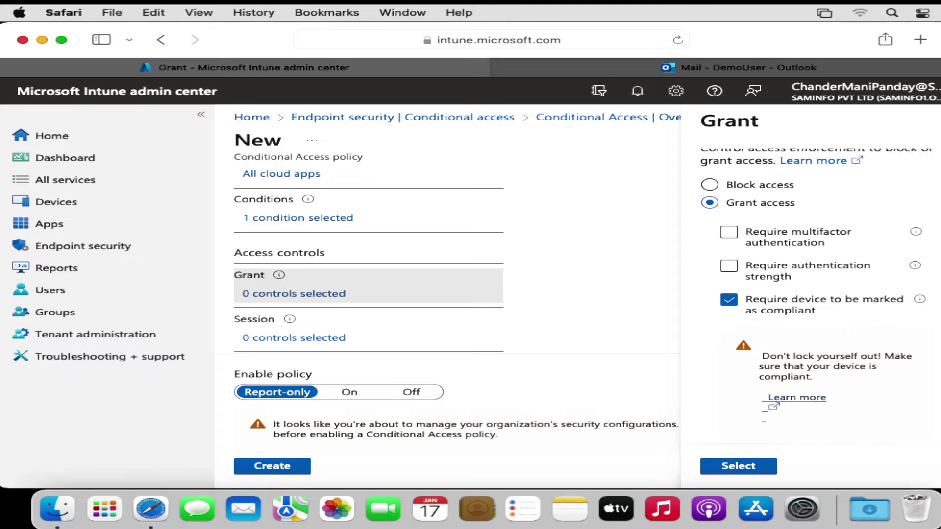
pyautogui.scroll(-3, 823, 294)
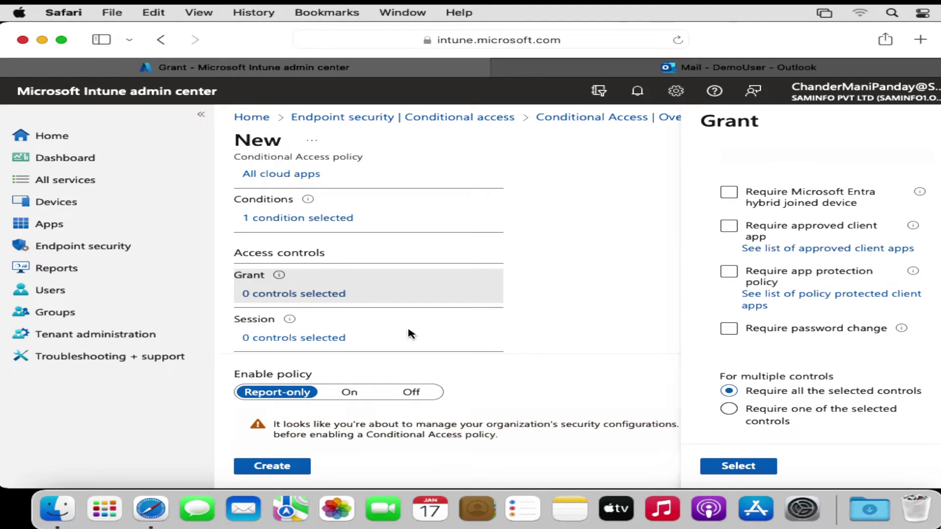
pyautogui.click(739, 467)
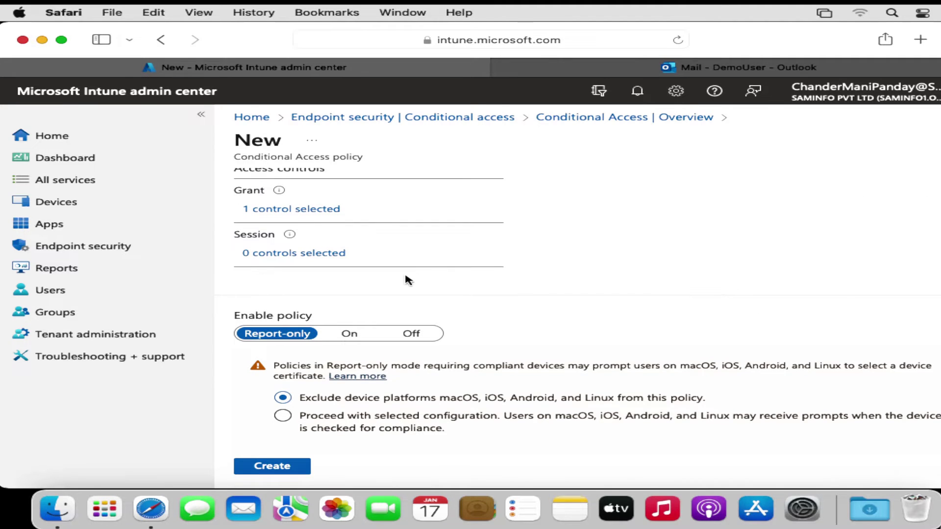
# Step: Set Enable policy to On and create the macOS Enrollment Policy
pyautogui.click(349, 334)
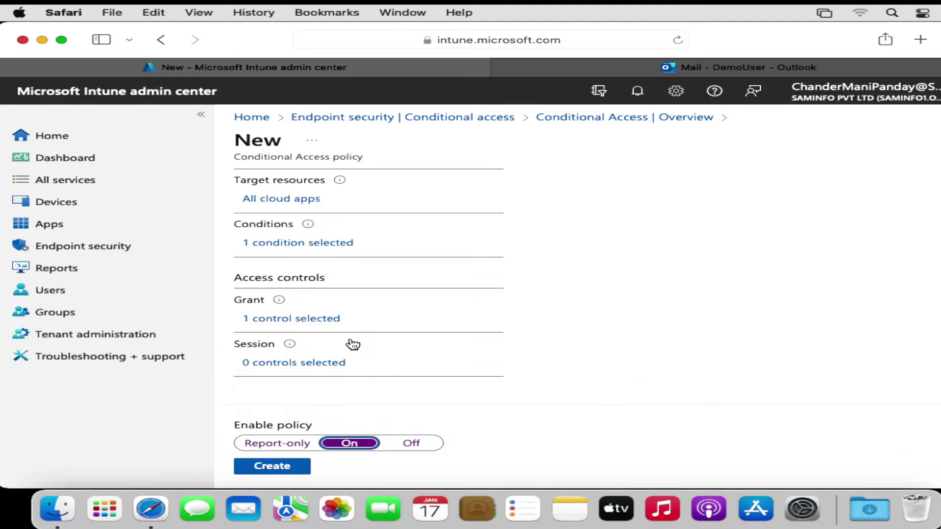
pyautogui.click(275, 468)
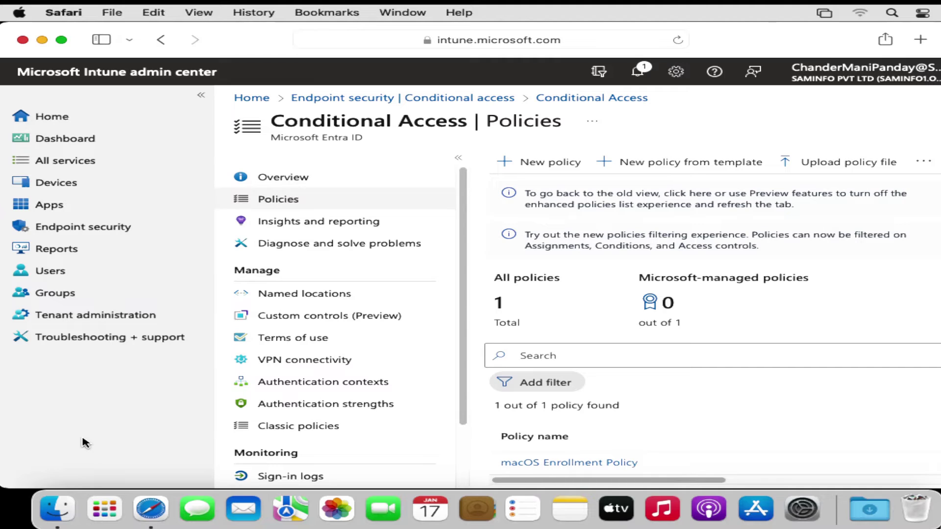
# Step: Open office.com in a new Safari tab by pasting the address
pyautogui.click(921, 40)
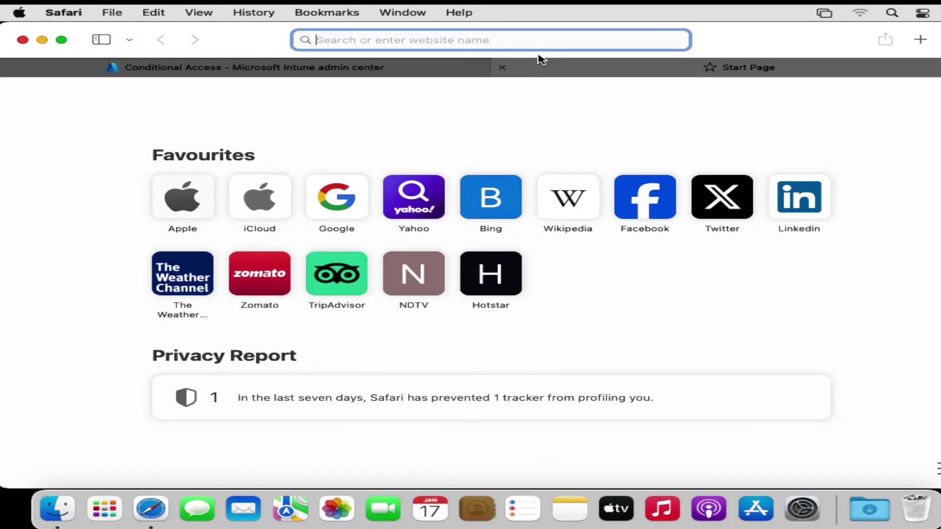
pyautogui.rightClick(523, 40)
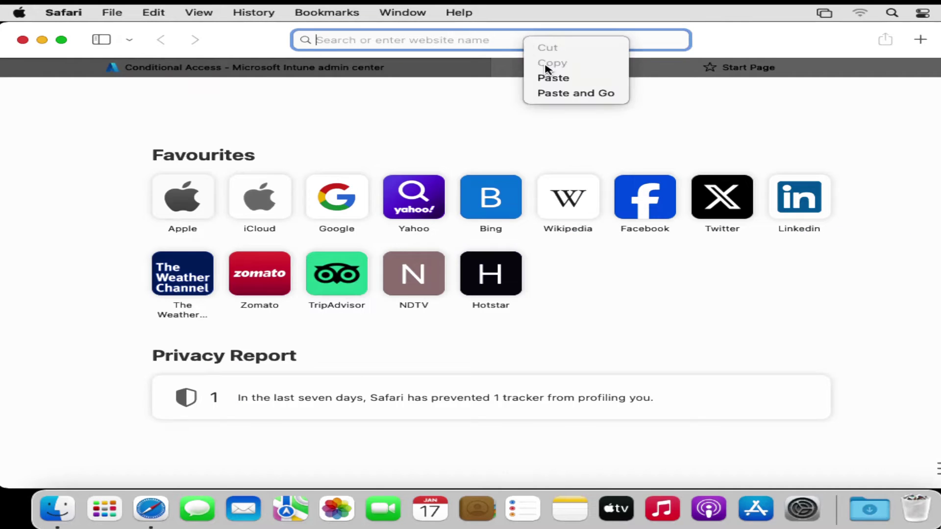
pyautogui.click(553, 79)
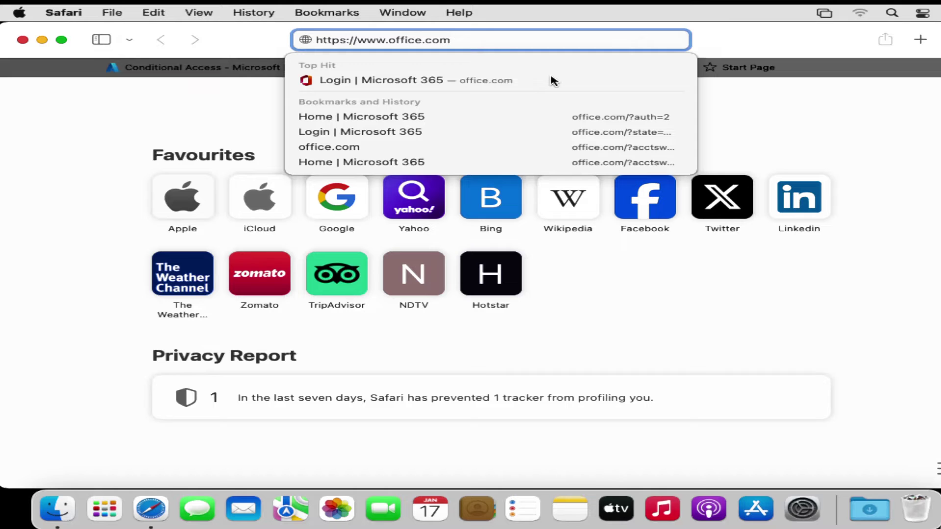
pyautogui.press('Return')
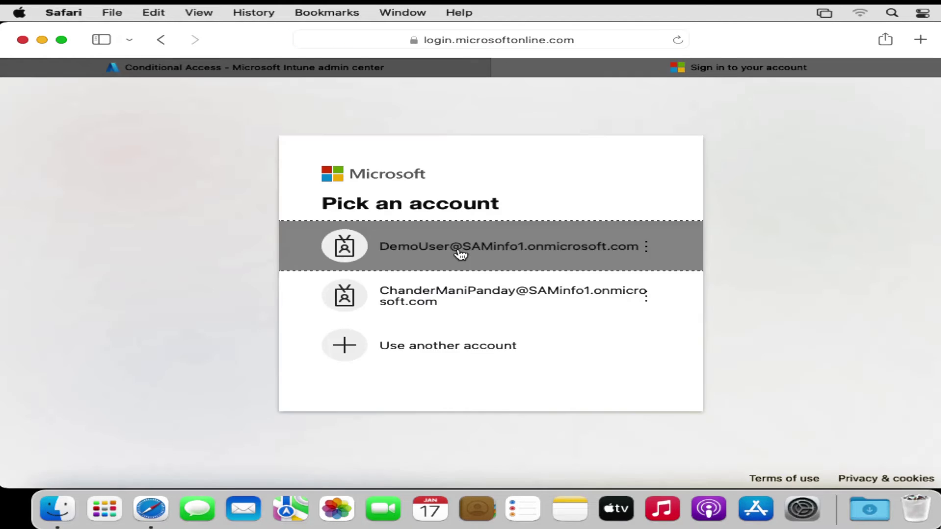
# Step: Sign in as the test user with the pasted password and continue to device setup
pyautogui.click(460, 253)
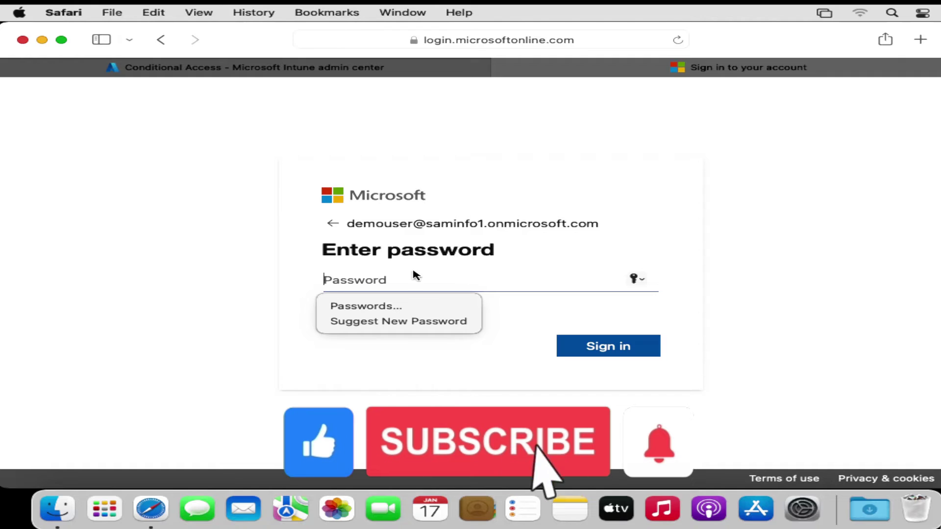
pyautogui.press('super+v')
pyautogui.click(606, 347)
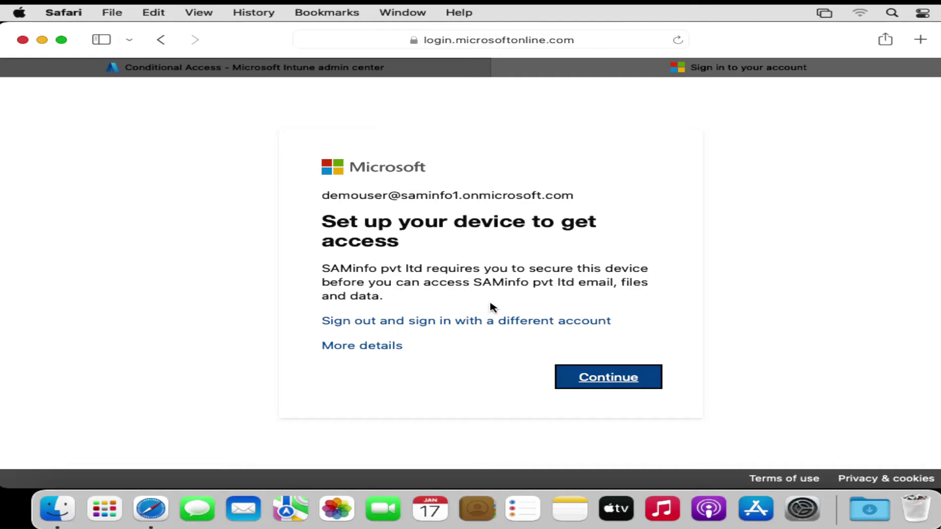
pyautogui.click(613, 383)
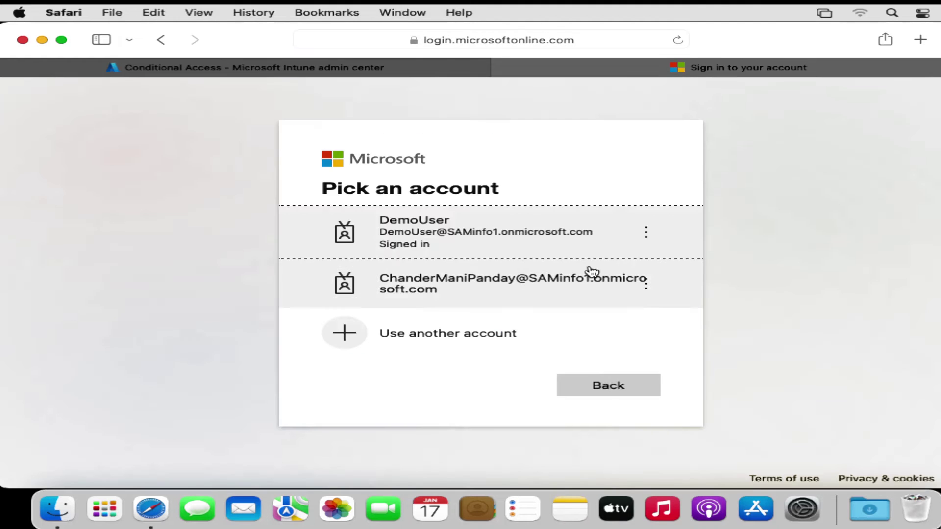
pyautogui.click(503, 235)
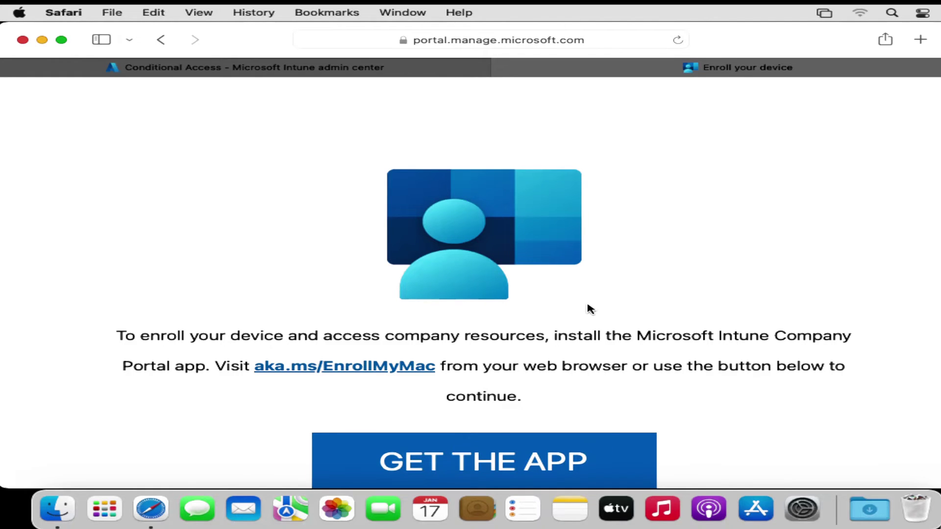
# Step: Download CompanyPortal-Installer.pkg (42.4 MB) from the enrollment page and open it from Safari's downloads
pyautogui.click(503, 469)
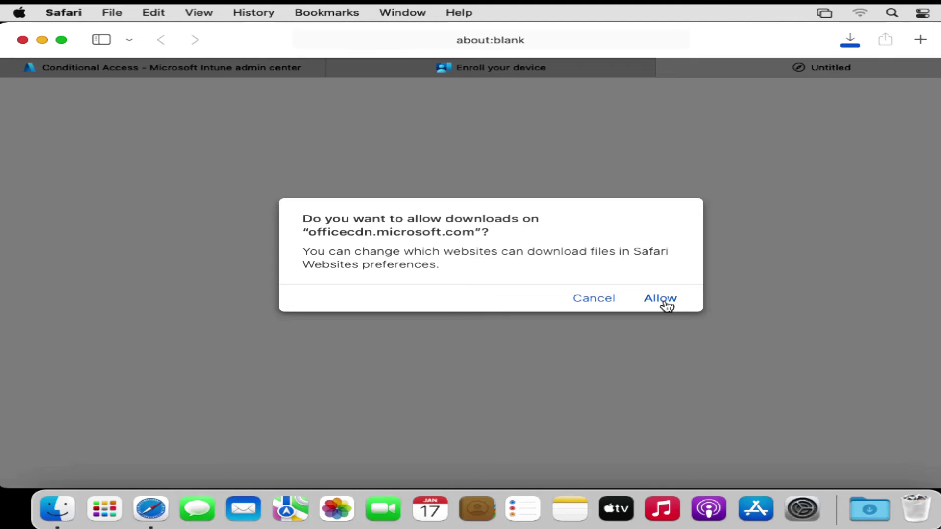
pyautogui.click(663, 300)
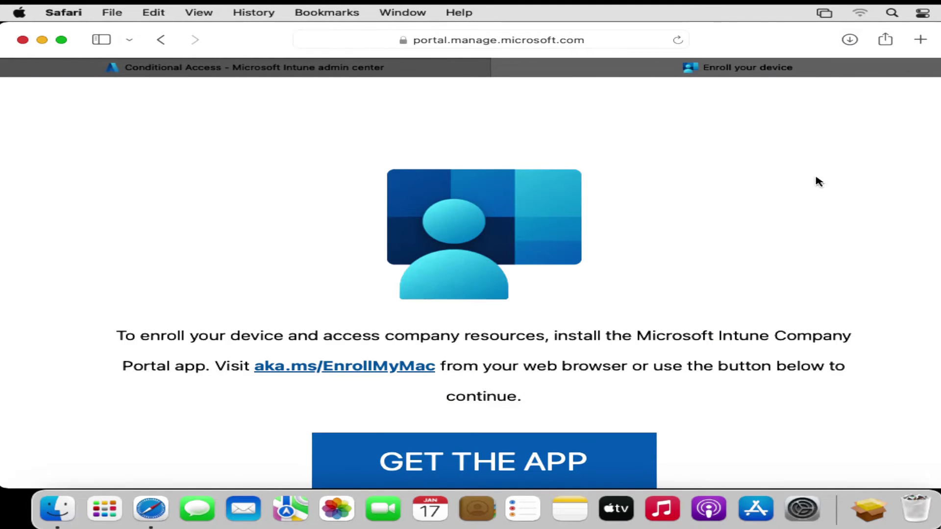
pyautogui.click(850, 41)
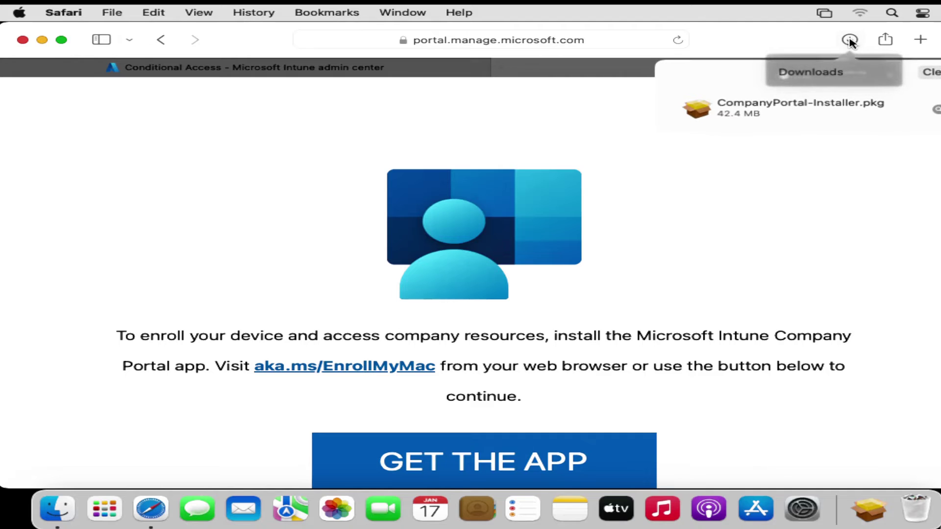
pyautogui.click(811, 103)
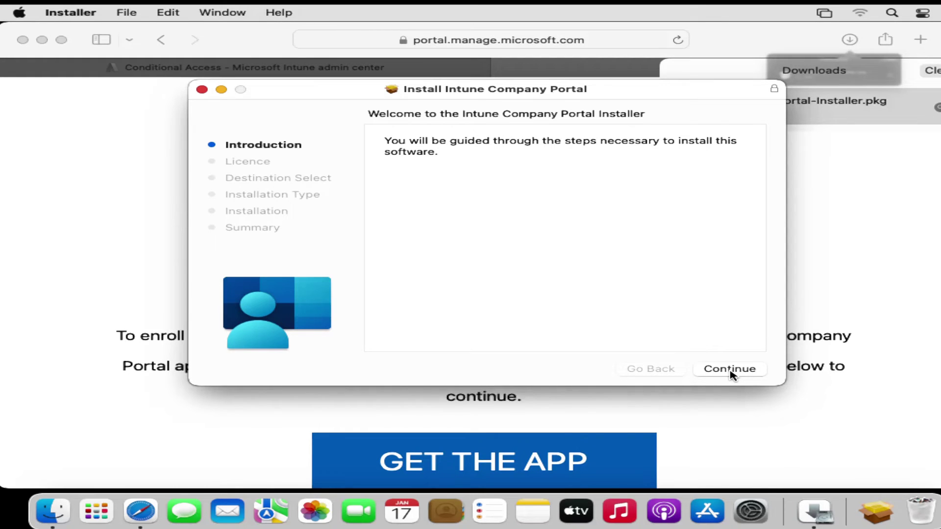
# Step: Install Intune Company Portal through the installer, authorising with the Mac password
pyautogui.click(732, 372)
pyautogui.click(717, 372)
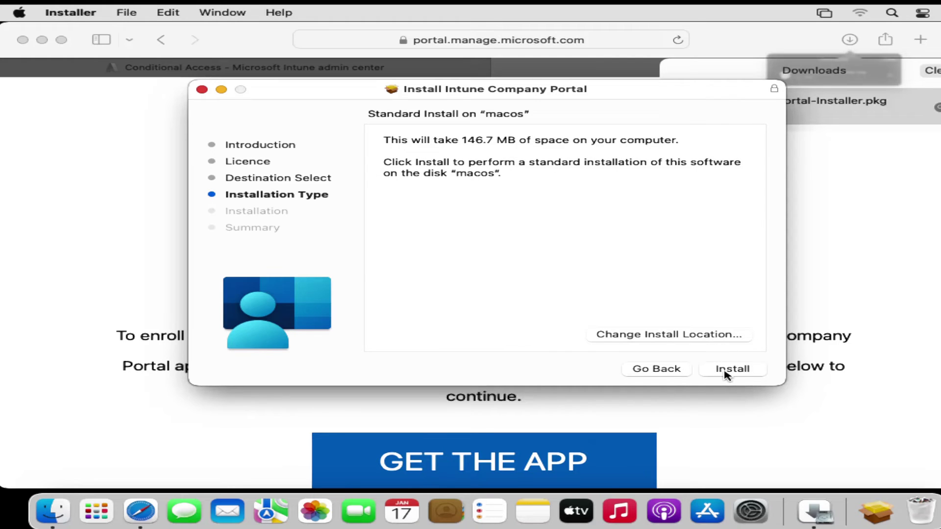
pyautogui.click(727, 373)
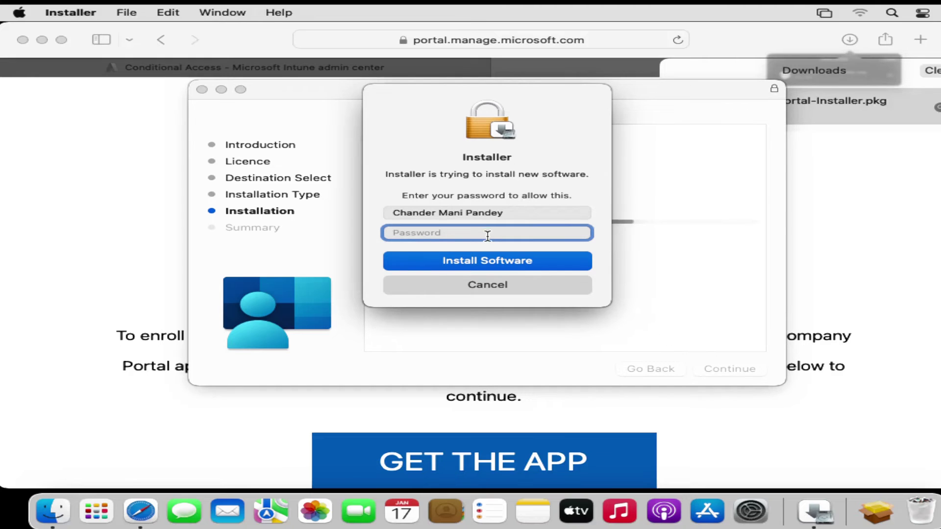
pyautogui.write('••••••')
pyautogui.click(426, 265)
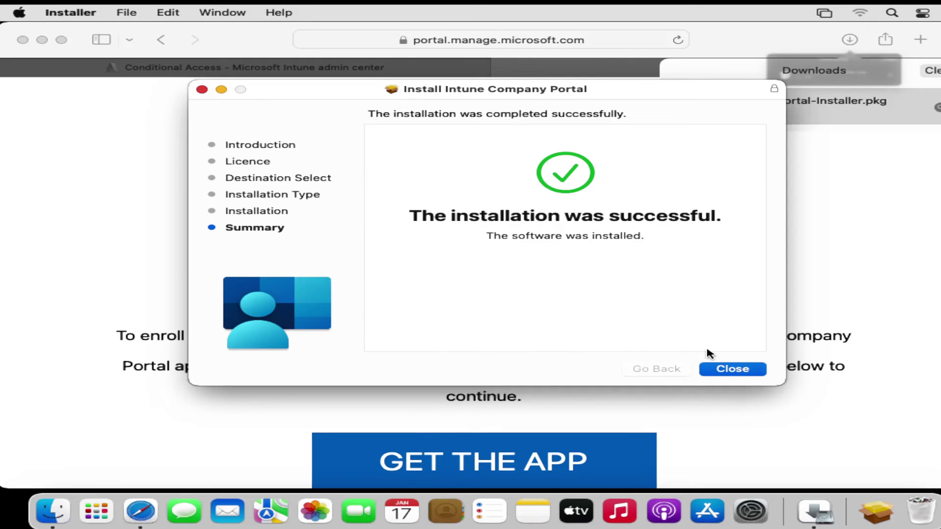
# Step: Close the finished installer and move CompanyPortal-Installer.pkg to the Bin
pyautogui.click(742, 375)
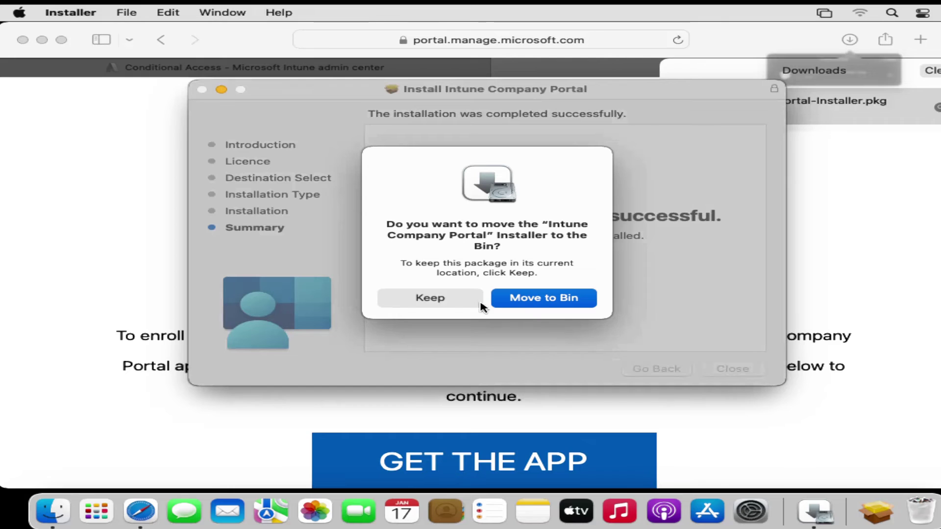
pyautogui.click(554, 303)
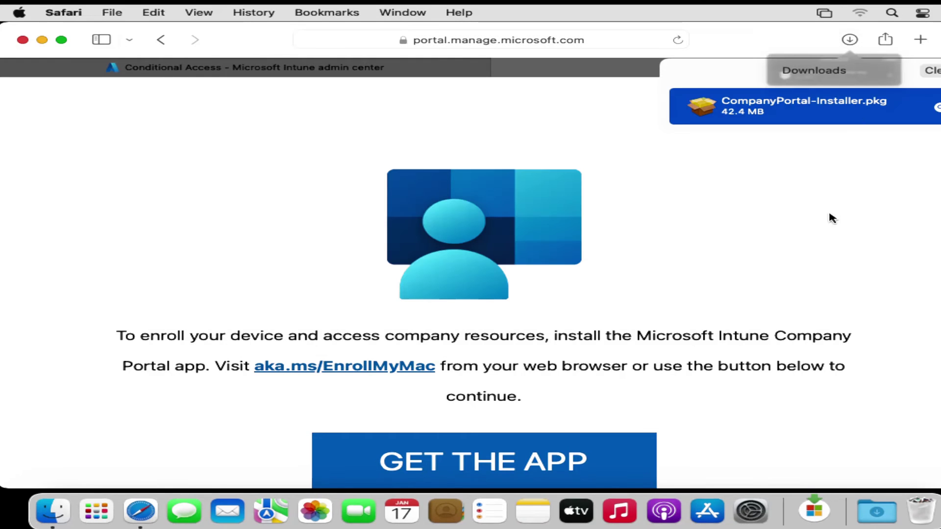
pyautogui.click(893, 13)
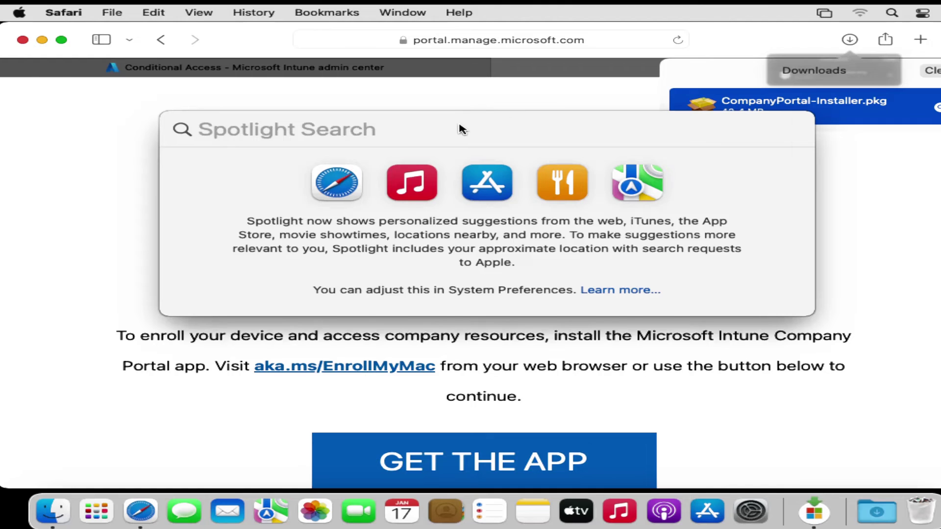
# Step: Search Spotlight for 'company portal' and launch the Company Portal app (version 5.2310.5)
pyautogui.write('comp')
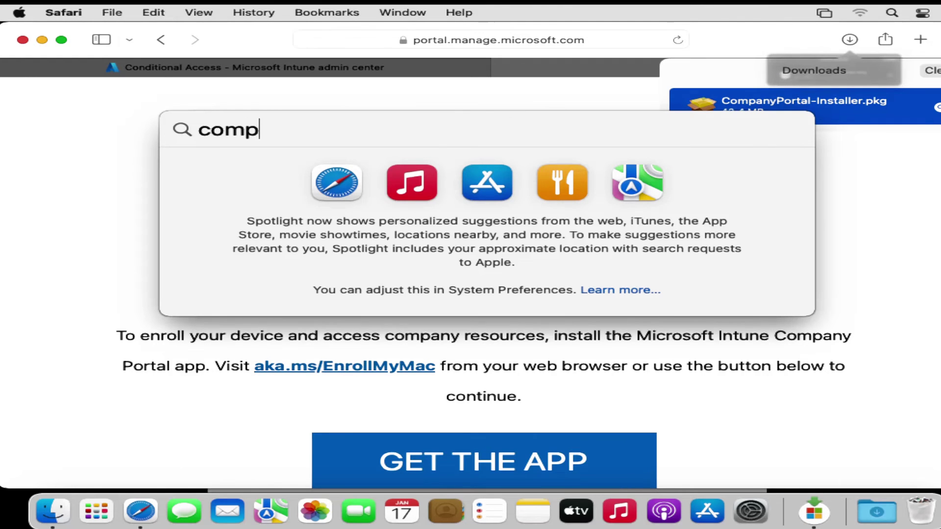
pyautogui.write('any portal')
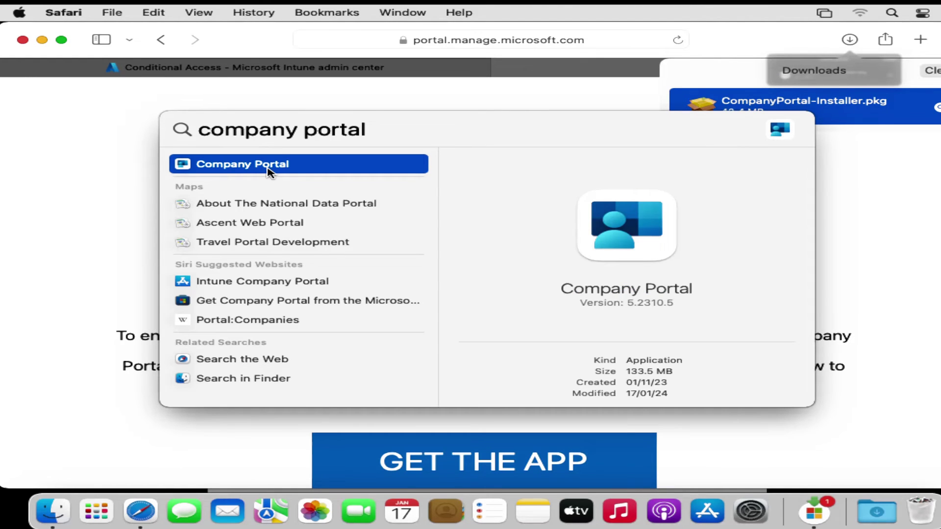
pyautogui.click(269, 166)
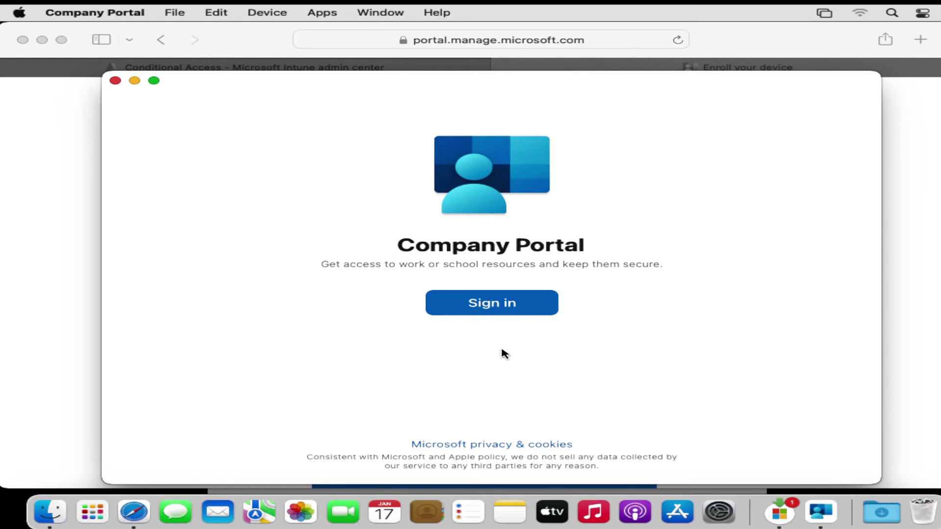
# Step: Sign in to Company Portal with the work account's email and password
pyautogui.click(478, 306)
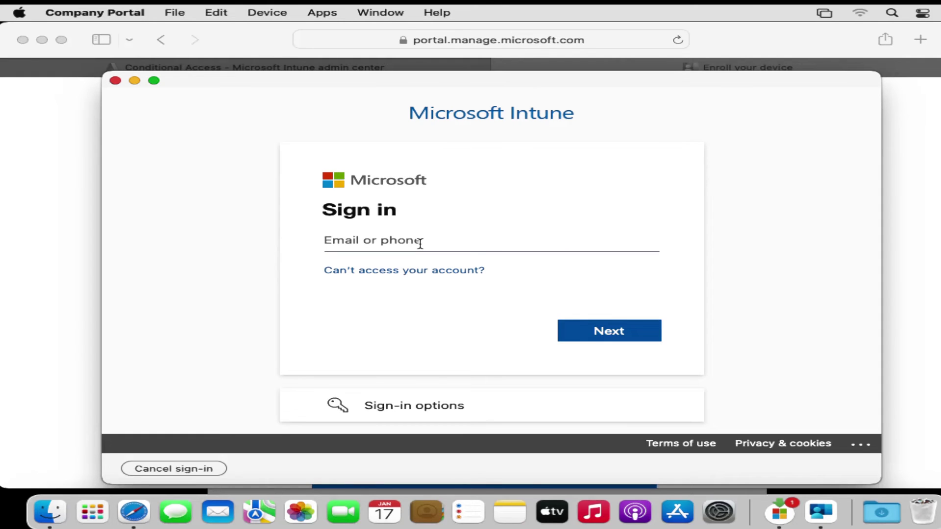
pyautogui.click(595, 336)
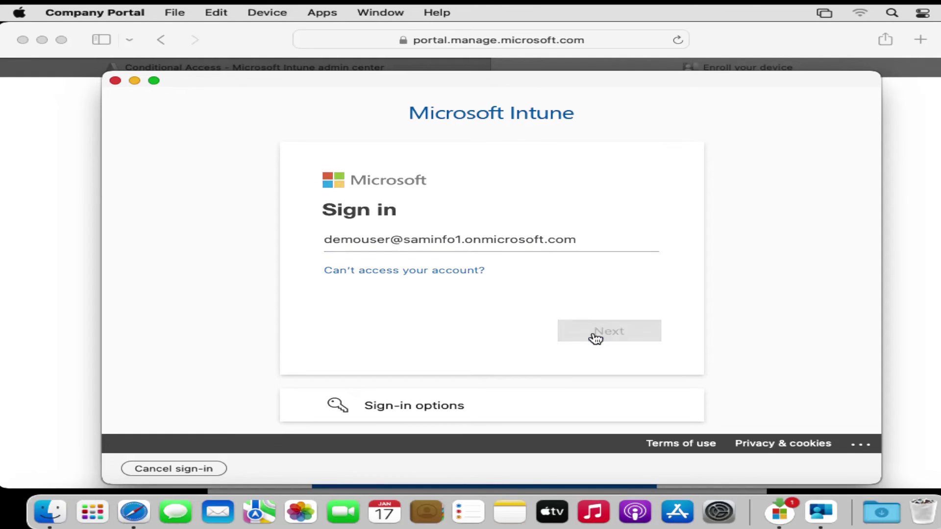
pyautogui.click(630, 344)
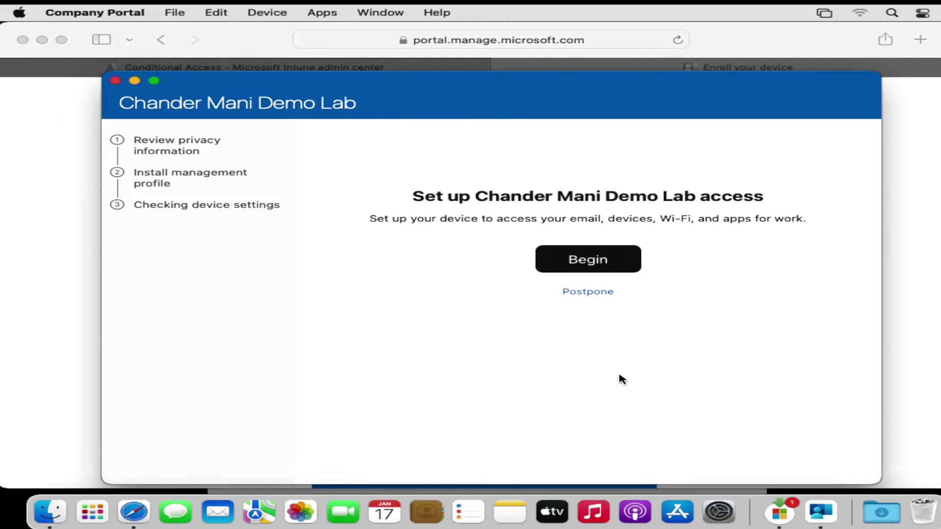
# Step: Begin the organisation's device setup, accept the privacy information, and download the management profile
pyautogui.click(595, 265)
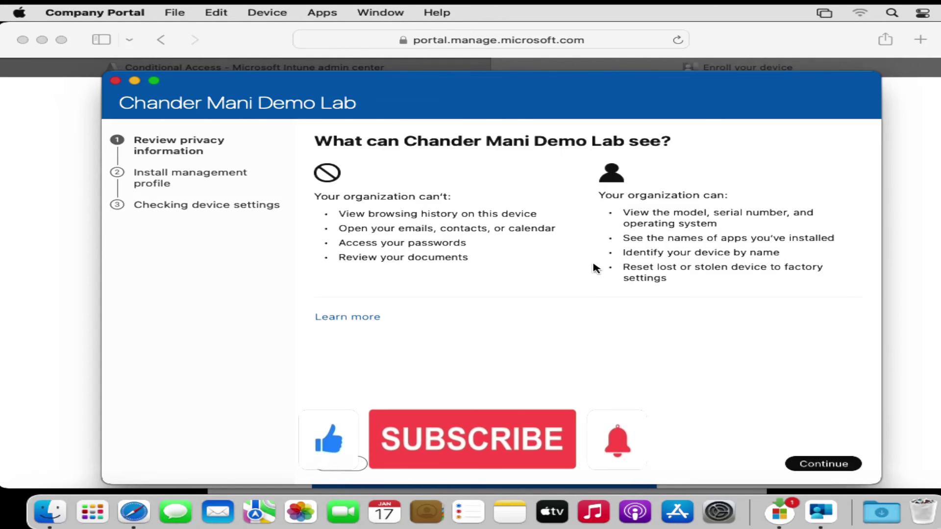
pyautogui.click(819, 466)
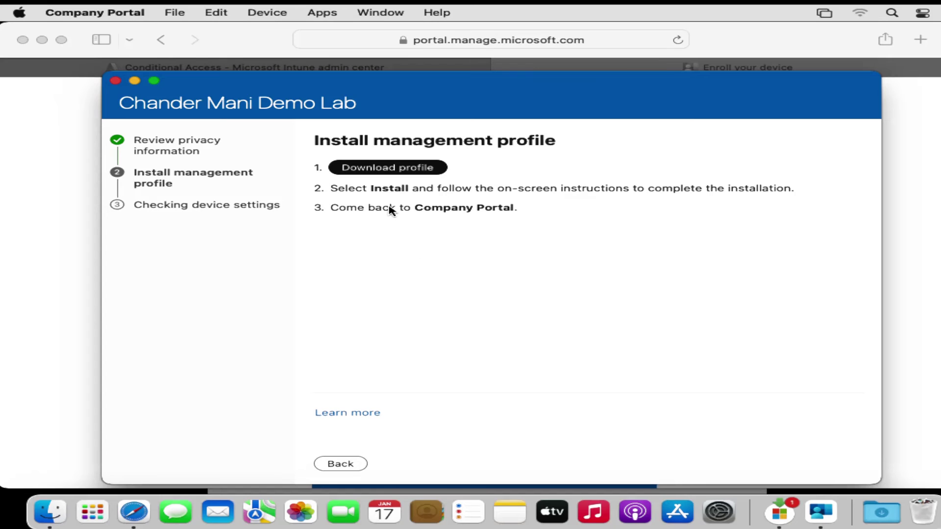
pyautogui.click(392, 170)
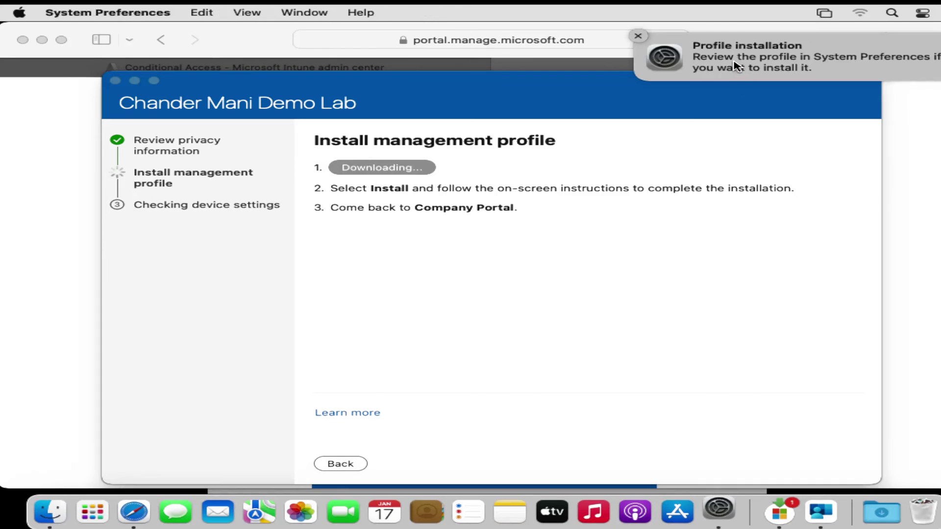
# Step: Install the Management Profile in Profiles, enrolling with the Mac password, then close the window
pyautogui.click(735, 67)
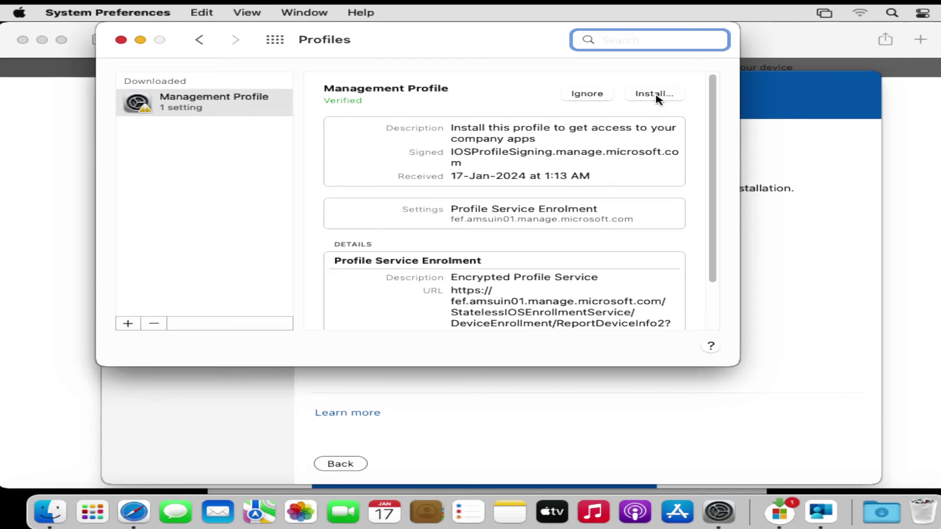
pyautogui.click(656, 96)
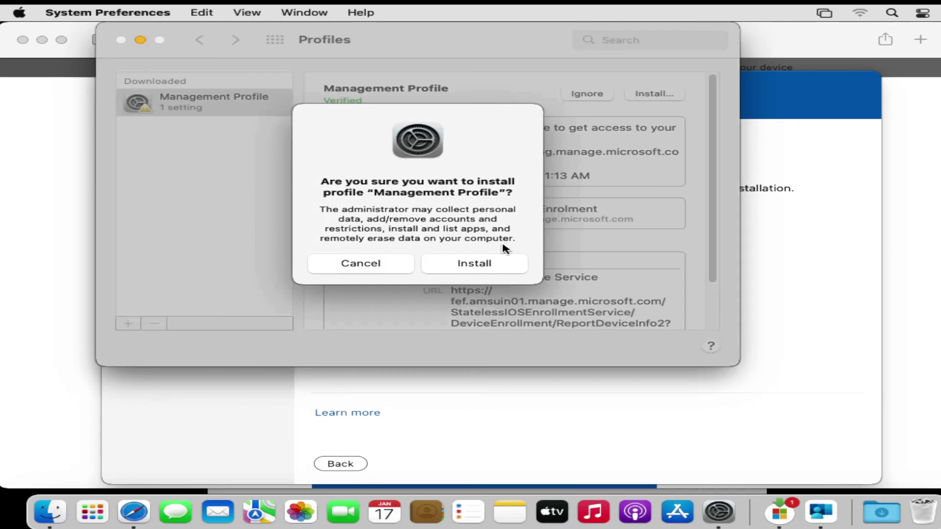
pyautogui.click(460, 263)
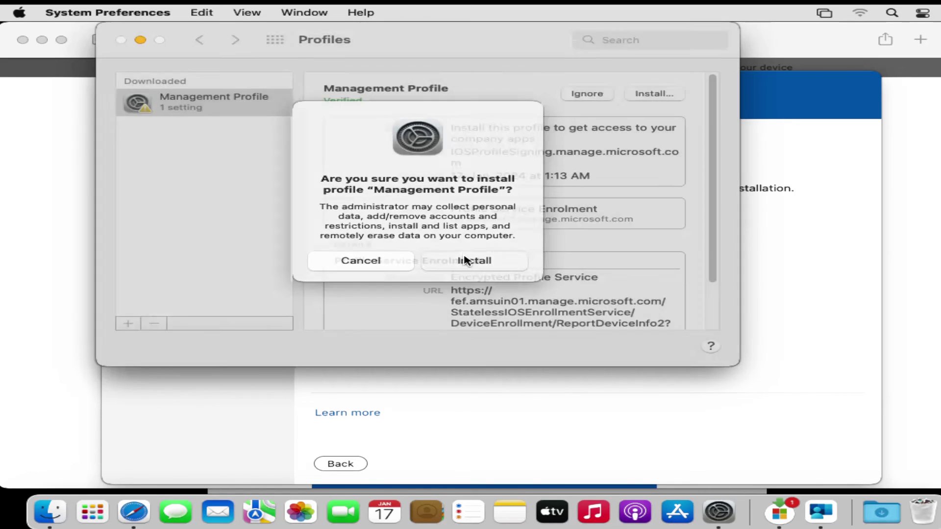
pyautogui.write('•••')
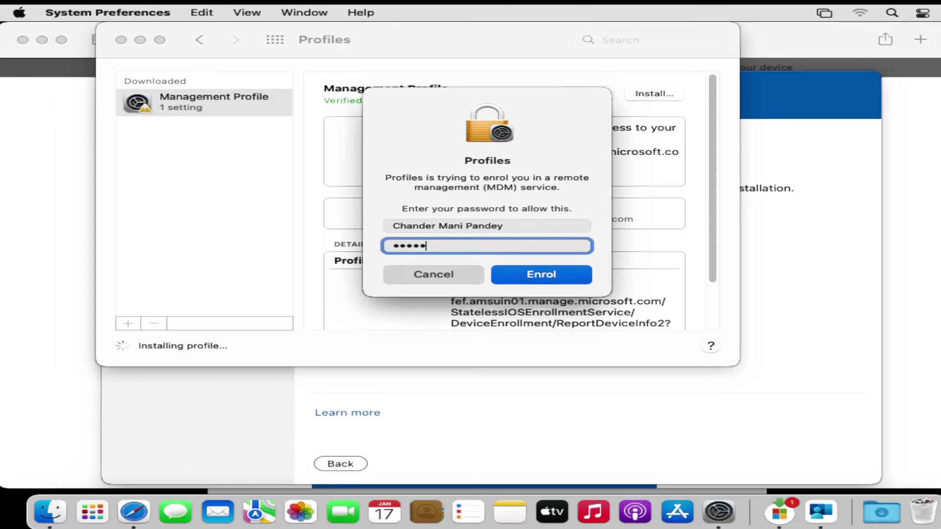
pyautogui.write('•••')
pyautogui.press('Return')
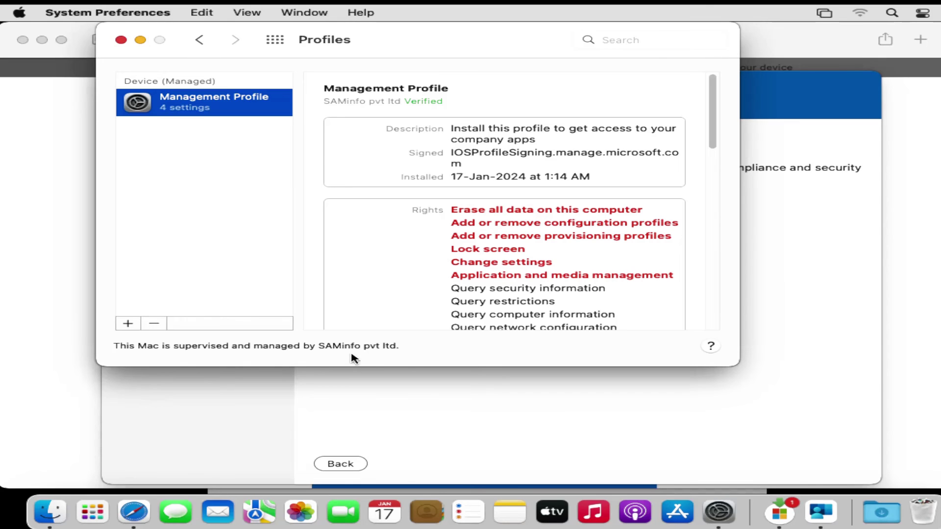
pyautogui.click(121, 39)
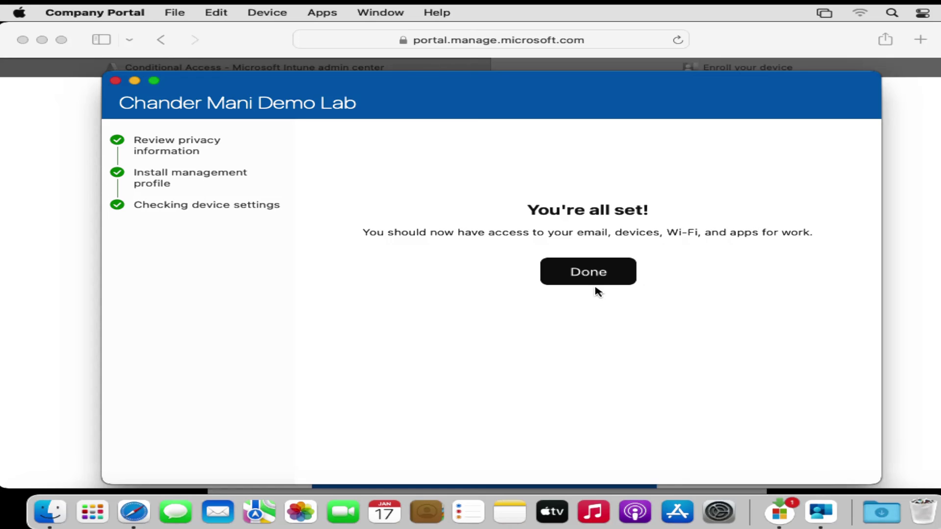
# Step: Finish Company Portal setup, verify the Mac is Compliant in Intune, then show Safari's Start Page
pyautogui.click(596, 277)
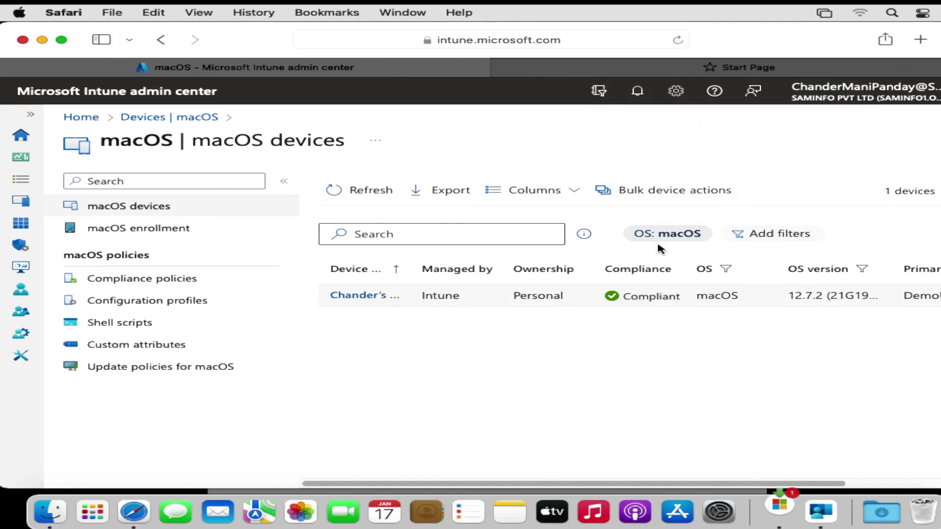
pyautogui.click(661, 73)
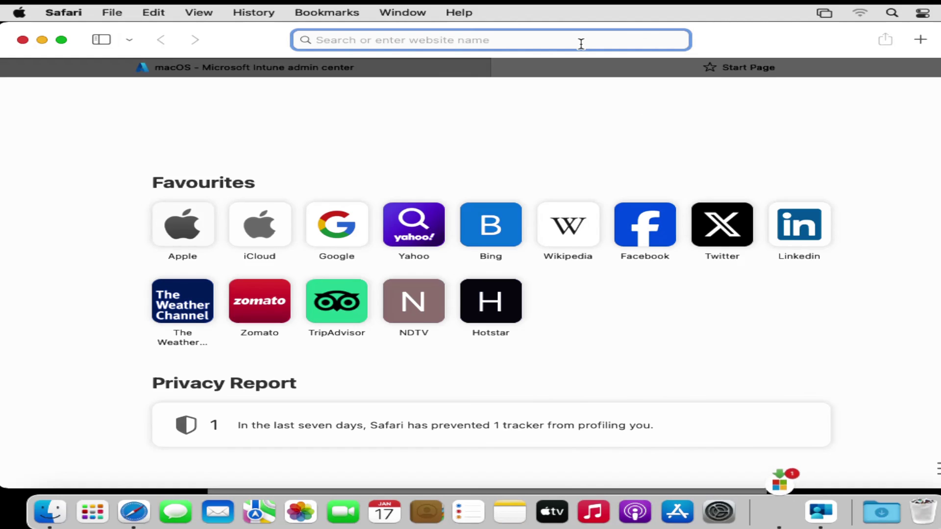
# Step: Sign in at office.com with the enrolled work account, approving the certificate and Workplace Join Key
pyautogui.write('o')
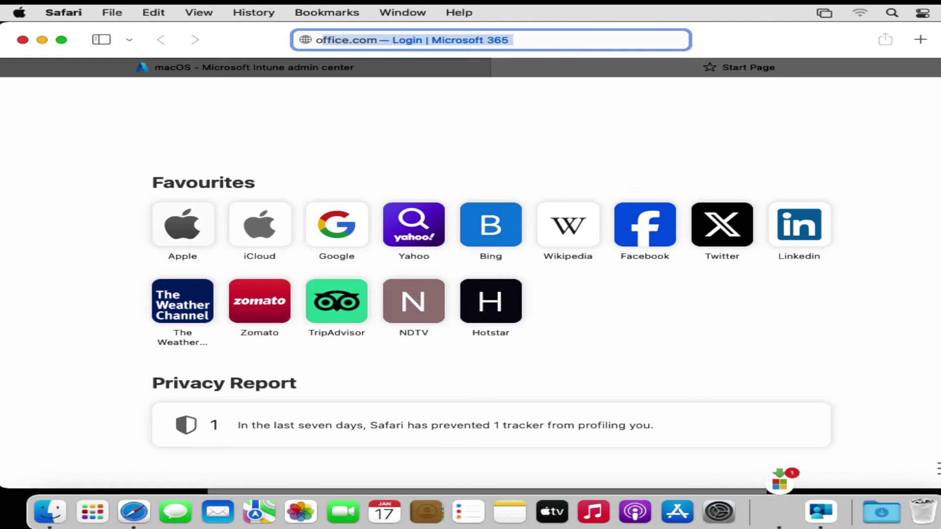
pyautogui.press('Return')
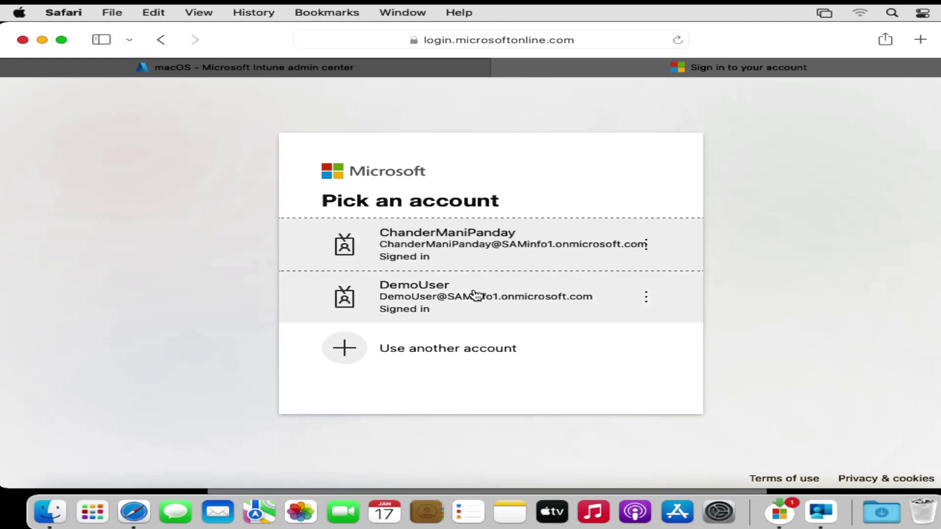
pyautogui.click(474, 296)
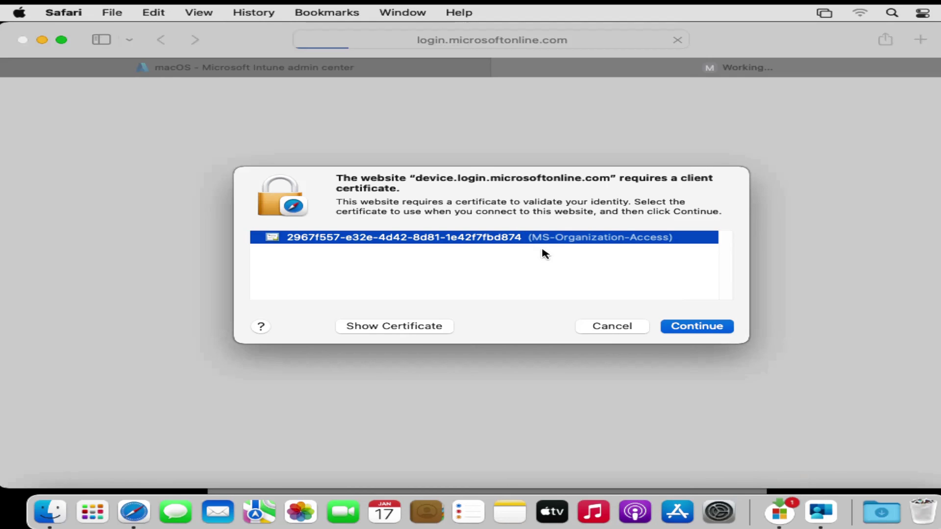
pyautogui.click(699, 330)
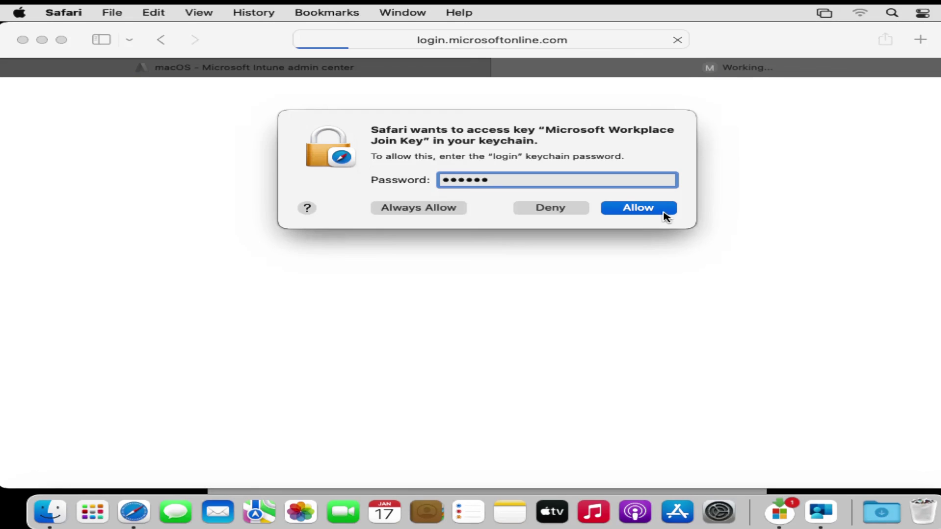
pyautogui.click(655, 213)
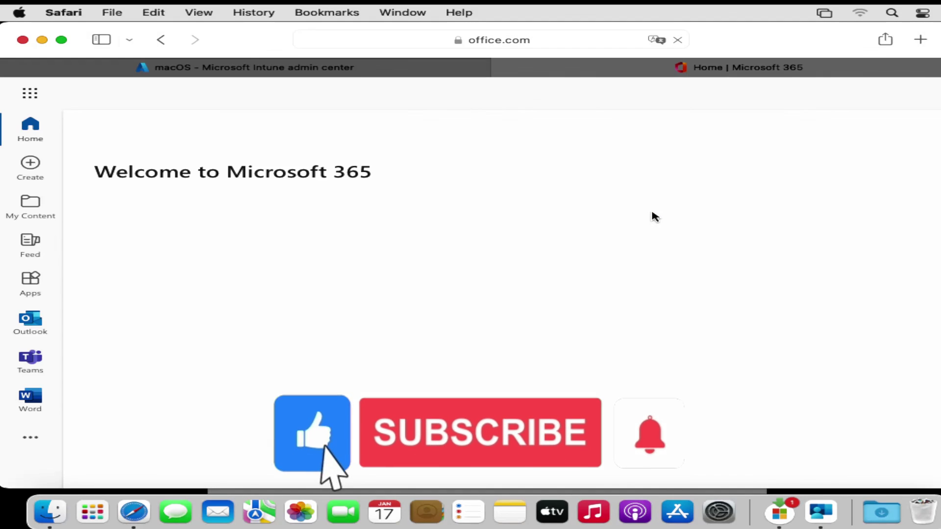